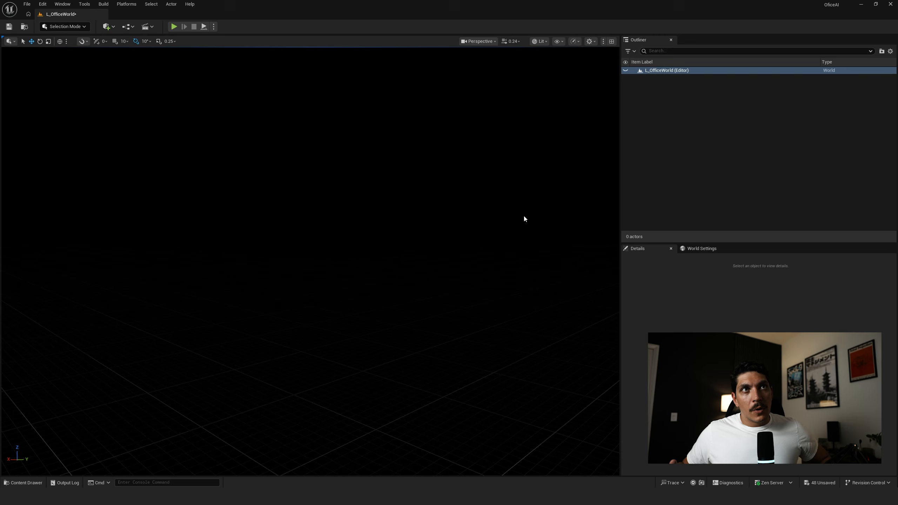
Create a sky light, directional light, sky atmosphere, volumetric cloud and height fog with the Env. Light Mixer.
{"action": "left_click", "coordinate": [63, 4]}
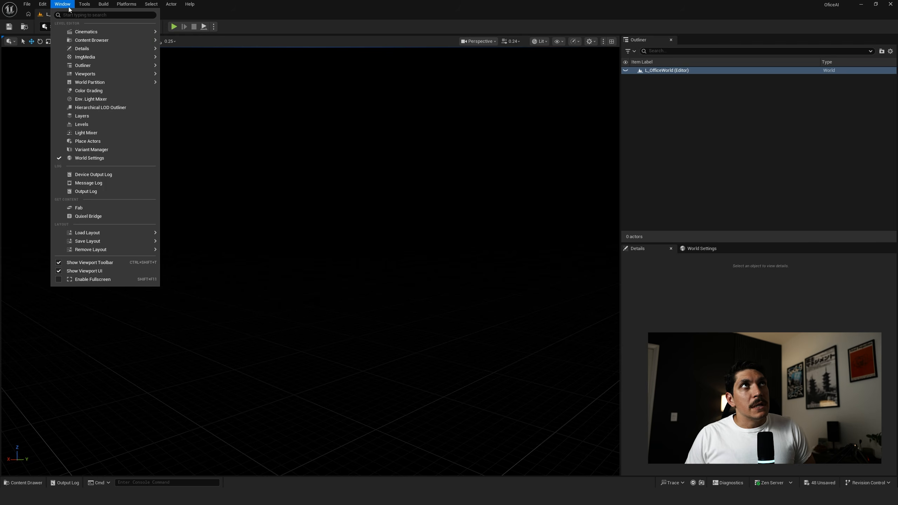
{"action": "mouse_move", "coordinate": [130, 81]}
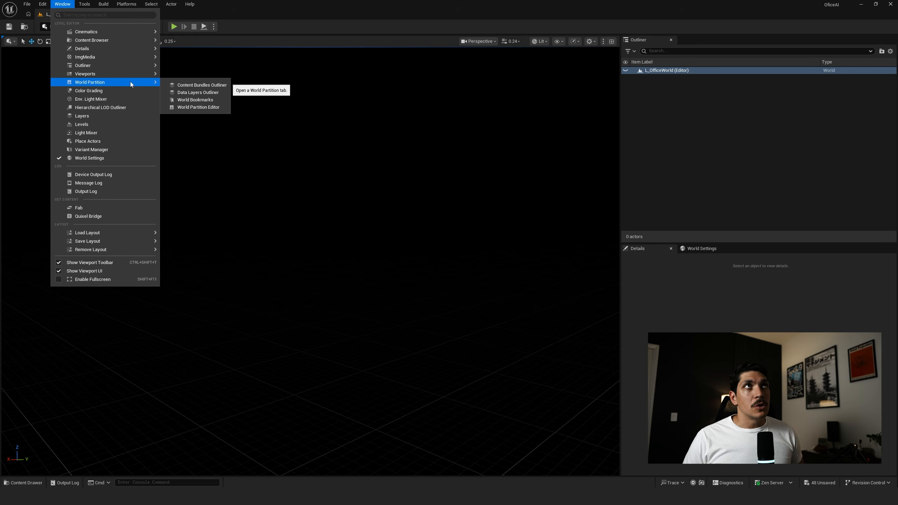
{"action": "left_click", "coordinate": [113, 99]}
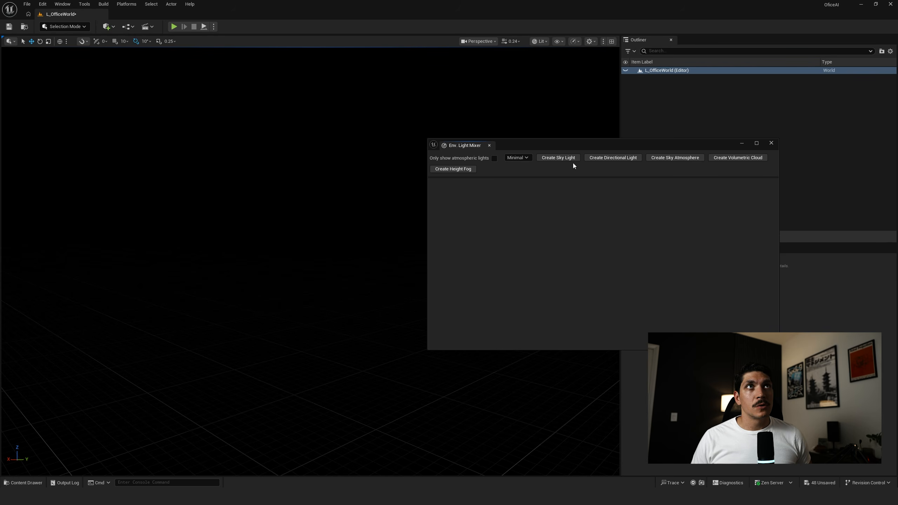
{"action": "left_click", "coordinate": [561, 158]}
{"action": "left_click", "coordinate": [560, 157]}
{"action": "left_click", "coordinate": [561, 158]}
{"action": "left_click", "coordinate": [561, 157]}
{"action": "left_click", "coordinate": [560, 158]}
{"action": "left_click", "coordinate": [771, 143]}
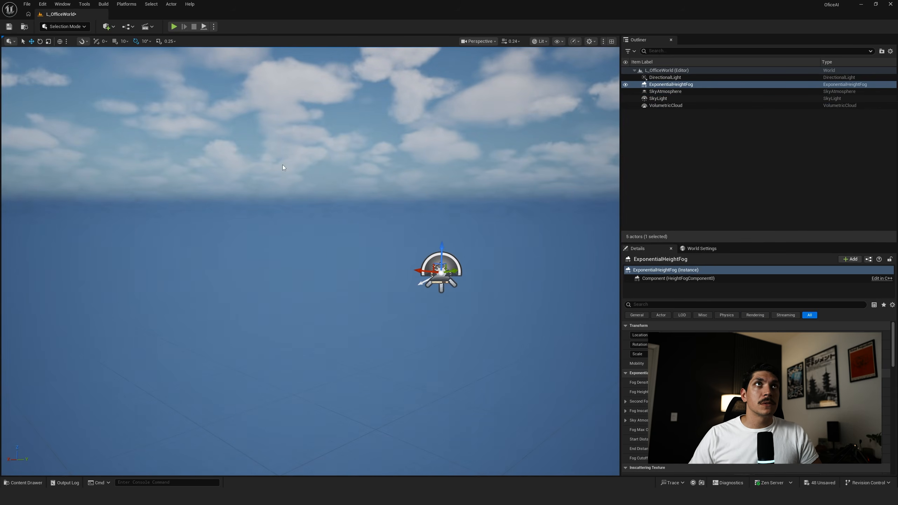
Add a basic plane shape to the level.
{"action": "left_click", "coordinate": [113, 27]}
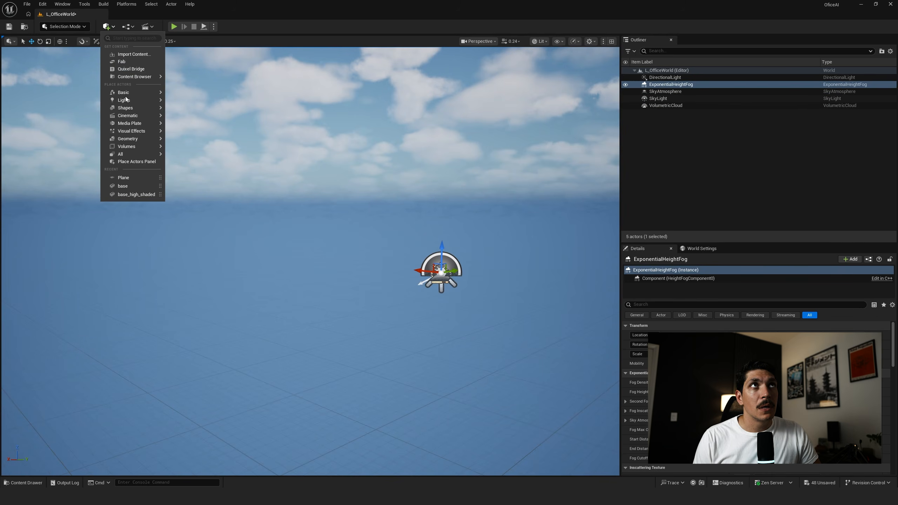
{"action": "mouse_move", "coordinate": [127, 108]}
{"action": "left_click", "coordinate": [192, 146]}
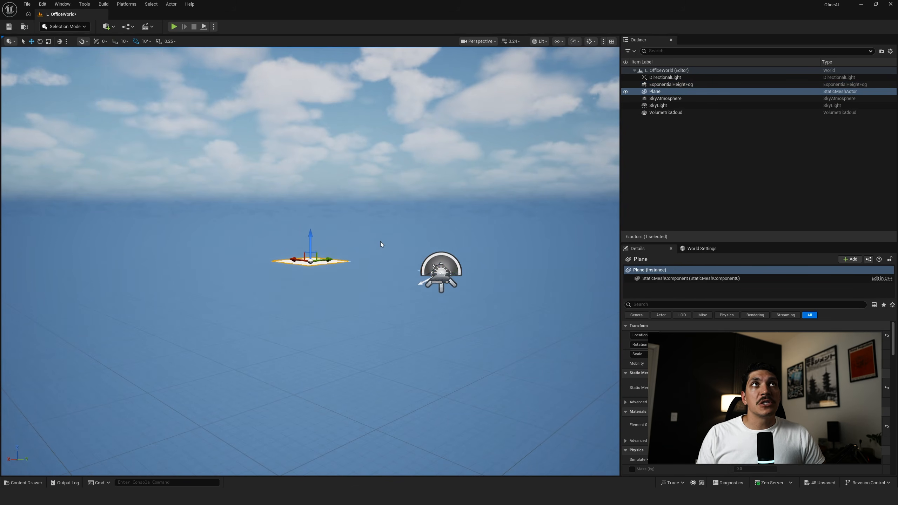
Find the SKM_Manny_Simple mannequin among the project content and place it on the plane as a scale reference.
{"action": "key", "text": "ctrl+space"}
{"action": "left_click", "coordinate": [357, 271]}
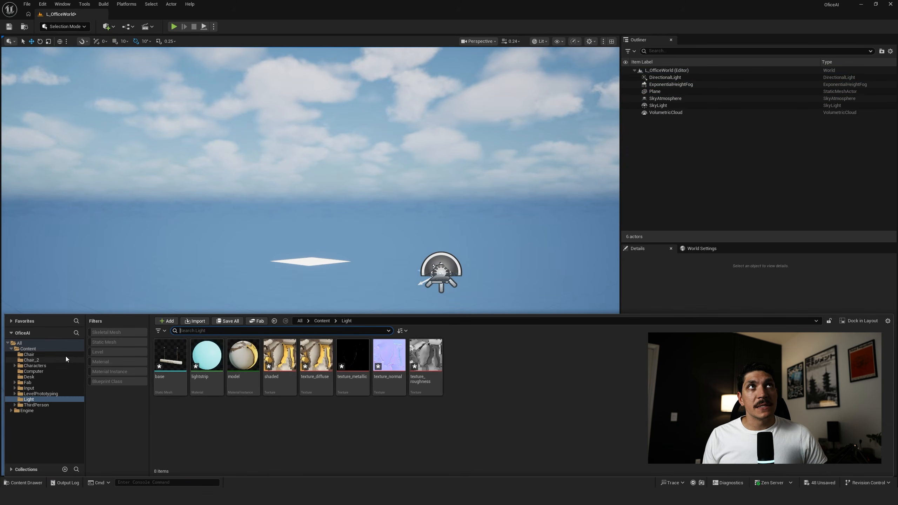
{"action": "key", "text": "ctrl+space"}
{"action": "scroll", "coordinate": [509, 407], "scroll_direction": "down", "scroll_amount": 10}
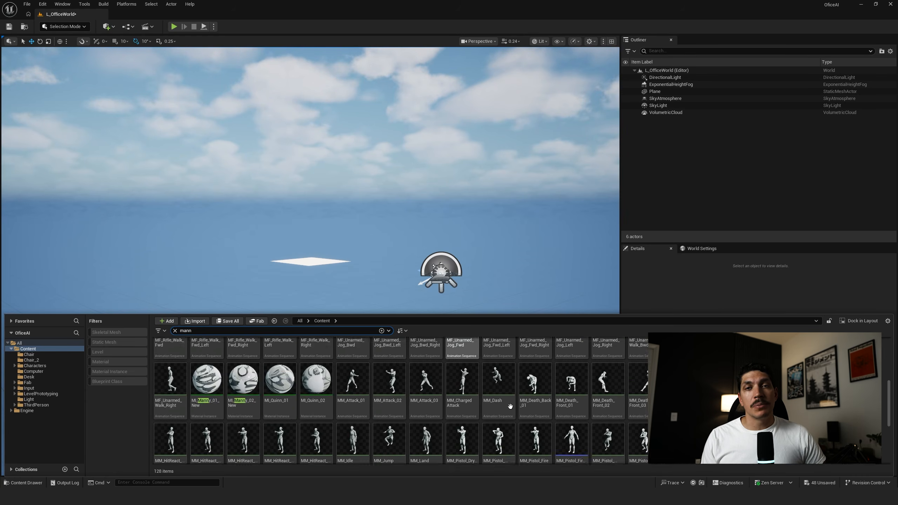
{"action": "left_click_drag", "start_coordinate": [609, 394], "coordinate": [310, 261]}
{"action": "right_click_drag", "start_coordinate": [382, 236], "coordinate": [381, 237]}
Scale the plane up into a large floor around the mannequin.
{"action": "left_click", "coordinate": [299, 205]}
{"action": "left_click_drag", "start_coordinate": [299, 199], "coordinate": [374, 142]}
{"action": "scroll", "coordinate": [375, 141], "scroll_direction": "up", "scroll_amount": 10}
{"action": "key", "text": "s"}
{"action": "right_click_drag", "start_coordinate": [375, 142], "coordinate": [368, 147]}
{"action": "scroll", "coordinate": [368, 147], "scroll_direction": "up", "scroll_amount": 17}
{"action": "key", "text": "s"}
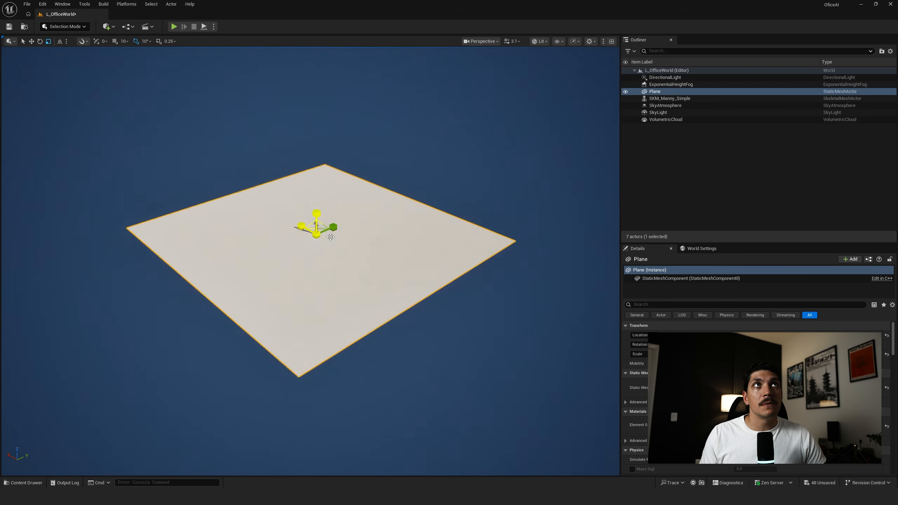
{"action": "left_click_drag", "start_coordinate": [317, 235], "coordinate": [316, 176]}
Duplicate the floor plane upward and position the copy above the mannequin as the room's ceiling.
{"action": "key", "text": "w"}
{"action": "key", "text": "q"}
{"action": "right_click_drag", "start_coordinate": [315, 175], "coordinate": [322, 148]}
{"action": "key", "text": "w"}
{"action": "left_click_drag", "start_coordinate": [332, 170], "coordinate": [332, 187]}
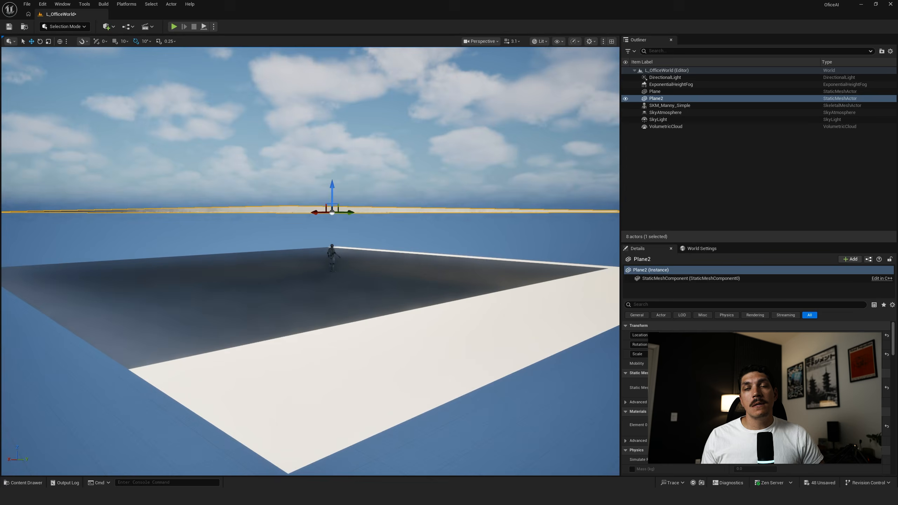
Duplicate a plane, rotate the copy upright and move it to the floor's edge as a wall.
{"action": "left_click", "coordinate": [380, 281]}
{"action": "right_click_drag", "start_coordinate": [381, 281], "coordinate": [380, 301]}
{"action": "key", "text": "e"}
{"action": "left_click", "coordinate": [279, 282]}
{"action": "left_click_drag", "start_coordinate": [271, 267], "coordinate": [436, 250], "text": "alt"}
{"action": "key", "text": "e"}
{"action": "left_click_drag", "start_coordinate": [394, 224], "coordinate": [434, 214]}
{"action": "right_click_drag", "start_coordinate": [393, 226], "coordinate": [374, 228]}
{"action": "key", "text": "d"}
{"action": "key", "text": "w"}
{"action": "left_click_drag", "start_coordinate": [378, 259], "coordinate": [136, 260]}
Create another wall plane and rotate it to run along an adjacent side of the room.
{"action": "key", "text": "a"}
{"action": "right_click_drag", "start_coordinate": [136, 259], "coordinate": [122, 260]}
{"action": "left_click_drag", "start_coordinate": [319, 253], "coordinate": [371, 253]}
{"action": "key", "text": "e"}
{"action": "left_click_drag", "start_coordinate": [330, 261], "coordinate": [327, 204]}
{"action": "key", "text": "w"}
{"action": "key", "text": "w"}
Scale the newest wall plane and move it into position along its side of the room.
{"action": "right_click_drag", "start_coordinate": [327, 203], "coordinate": [341, 216]}
{"action": "key", "text": "r"}
{"action": "left_click_drag", "start_coordinate": [227, 257], "coordinate": [215, 260]}
{"action": "key", "text": "w"}
{"action": "right_click_drag", "start_coordinate": [265, 250], "coordinate": [270, 248]}
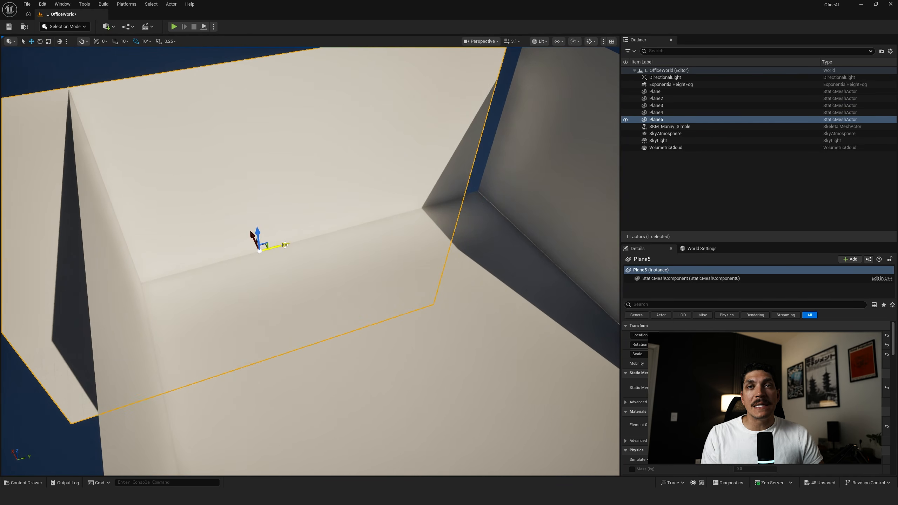
{"action": "left_click_drag", "start_coordinate": [270, 245], "coordinate": [286, 232]}
Add a Cine Camera Actor inside the room and pilot it.
{"action": "right_click_drag", "start_coordinate": [294, 237], "coordinate": [294, 199]}
{"action": "key", "text": "w"}
{"action": "key", "text": "s"}
{"action": "right_click_drag", "start_coordinate": [315, 283], "coordinate": [343, 282]}
{"action": "scroll", "coordinate": [315, 283], "scroll_direction": "down", "scroll_amount": 5}
{"action": "left_click", "coordinate": [107, 26]}
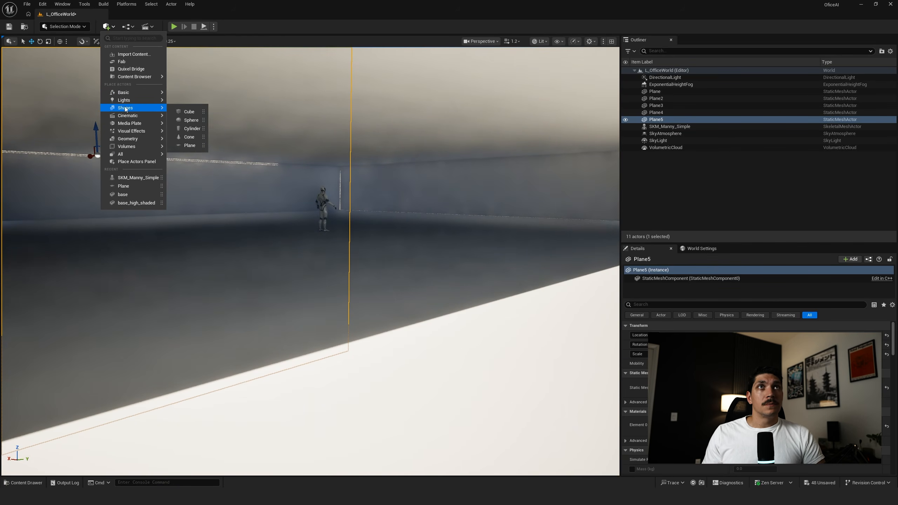
{"action": "mouse_move", "coordinate": [121, 119]}
{"action": "left_click", "coordinate": [210, 129]}
{"action": "right_click", "coordinate": [346, 269]}
{"action": "left_click", "coordinate": [385, 142]}
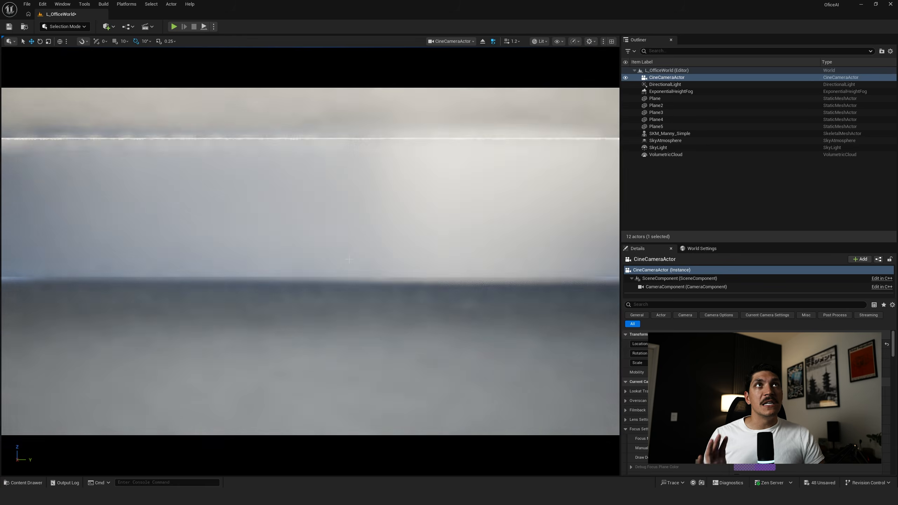
Move the piloted camera to frame the mannequin inside the room.
{"action": "scroll", "coordinate": [375, 170], "scroll_direction": "down", "scroll_amount": 8}
{"action": "right_click_drag", "start_coordinate": [375, 169], "coordinate": [472, 163]}
{"action": "key", "text": "s"}
Set the cine camera's filmback to 16:9 DSLR and shorten its focal length, reframing the wider shot of the room.
{"action": "left_click", "coordinate": [755, 410]}
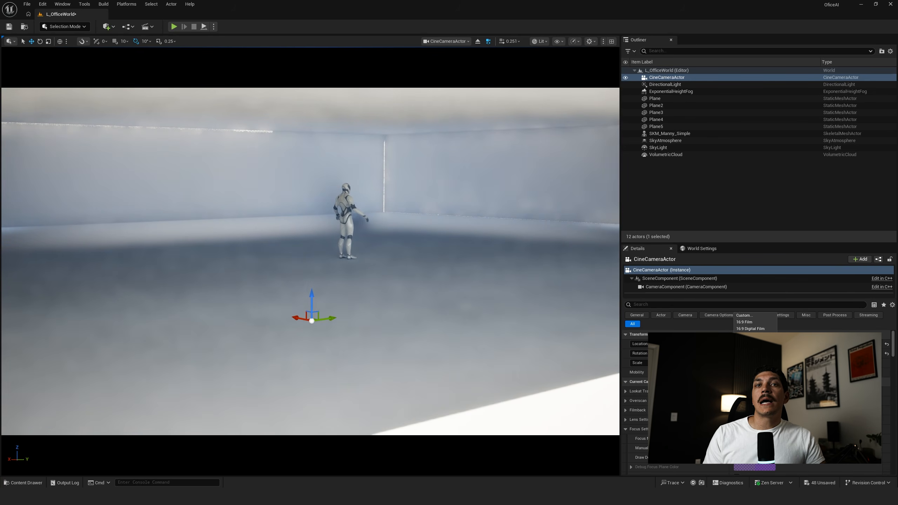
{"action": "left_click", "coordinate": [750, 336]}
{"action": "scroll", "coordinate": [753, 428], "scroll_direction": "down", "scroll_amount": 4}
{"action": "left_click_drag", "start_coordinate": [755, 436], "coordinate": [744, 436]}
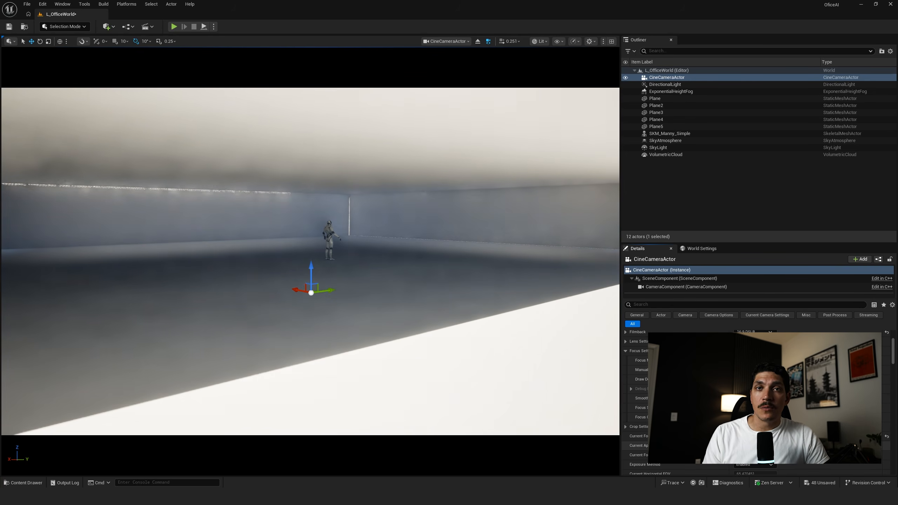
{"action": "right_click_drag", "start_coordinate": [354, 241], "coordinate": [341, 252]}
{"action": "left_click", "coordinate": [356, 232]}
{"action": "left_click_drag", "start_coordinate": [355, 234], "coordinate": [251, 235]}
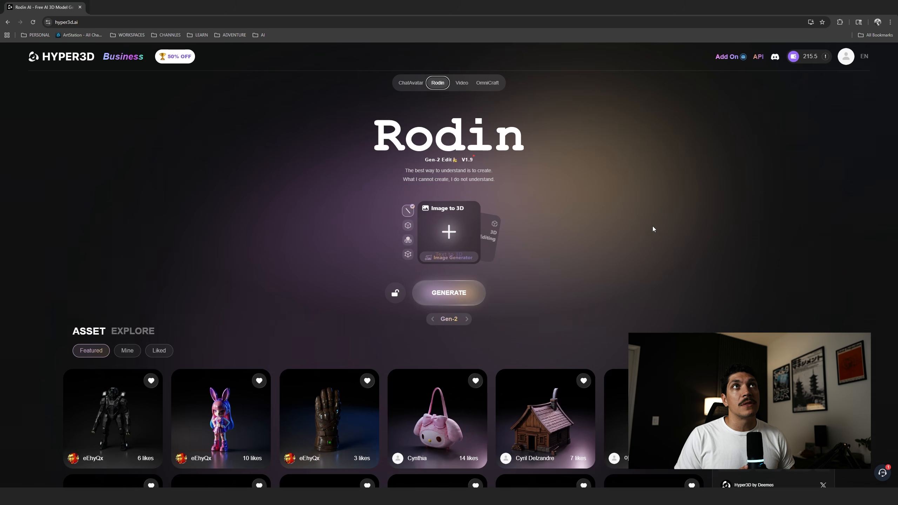
Switch to Hyper3D Rodin in the browser and generate a 3D model from the curved desk image in AI Images.
{"action": "left_click", "coordinate": [450, 227]}
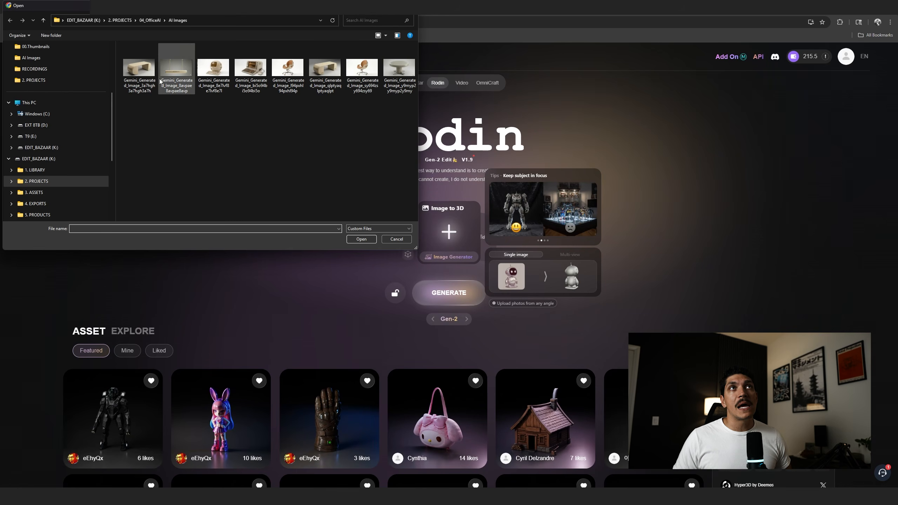
{"action": "left_click", "coordinate": [361, 239]}
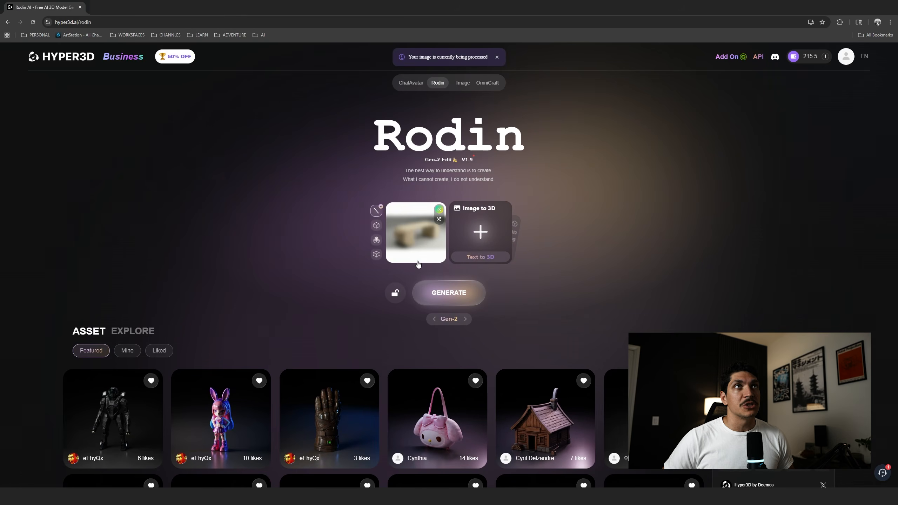
{"action": "left_click", "coordinate": [445, 299]}
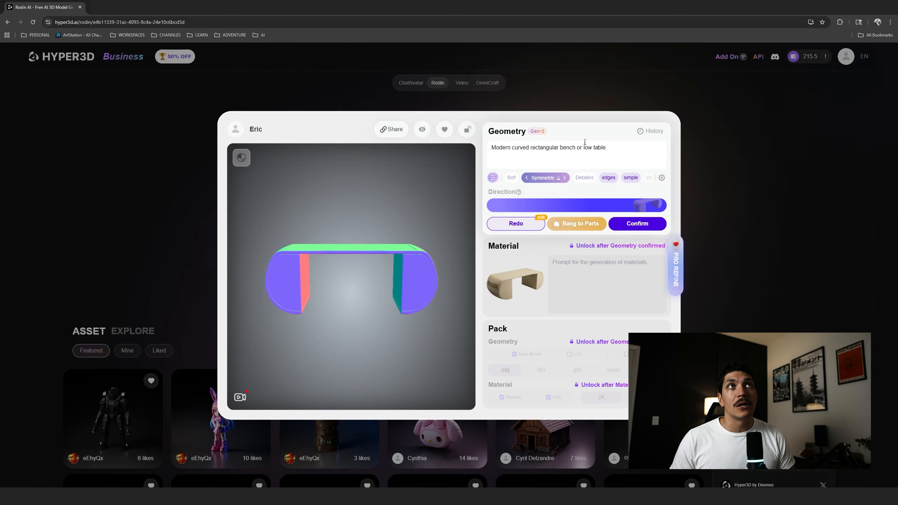
Check the generated desk shape and confirm its geometry as an 800K Triangle mesh.
{"action": "left_click_drag", "start_coordinate": [368, 284], "coordinate": [310, 250]}
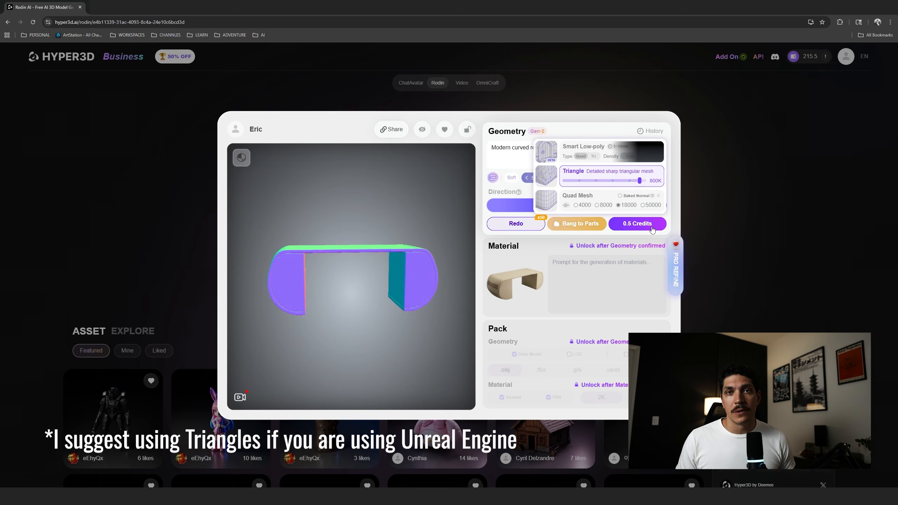
{"action": "left_click", "coordinate": [644, 228]}
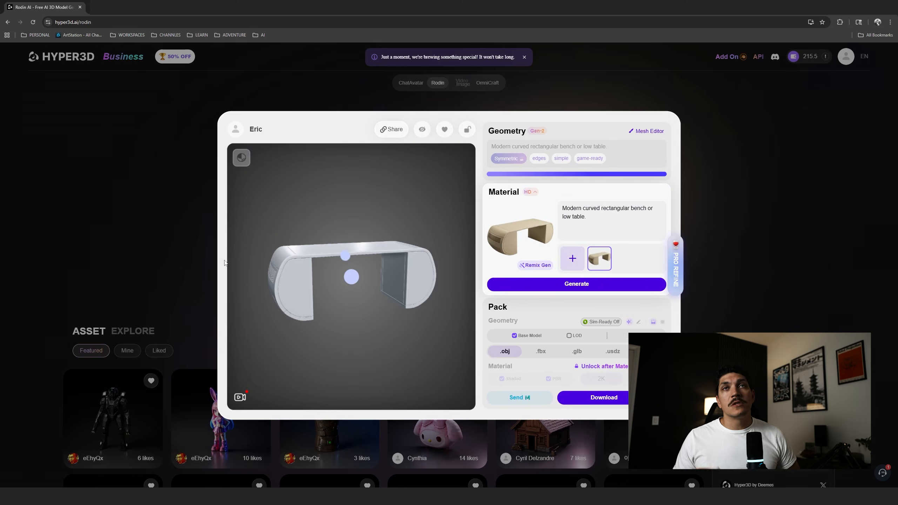
Inspect the desk mesh and generate its material with the HD option from the reference image.
{"action": "left_click_drag", "start_coordinate": [330, 288], "coordinate": [382, 270]}
{"action": "mouse_move", "coordinate": [524, 289]}
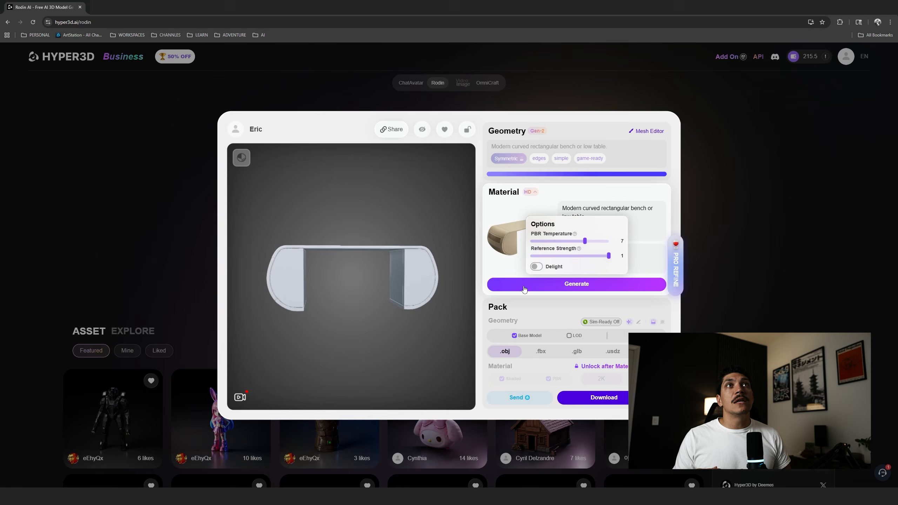
{"action": "left_click_drag", "start_coordinate": [391, 293], "coordinate": [375, 297]}
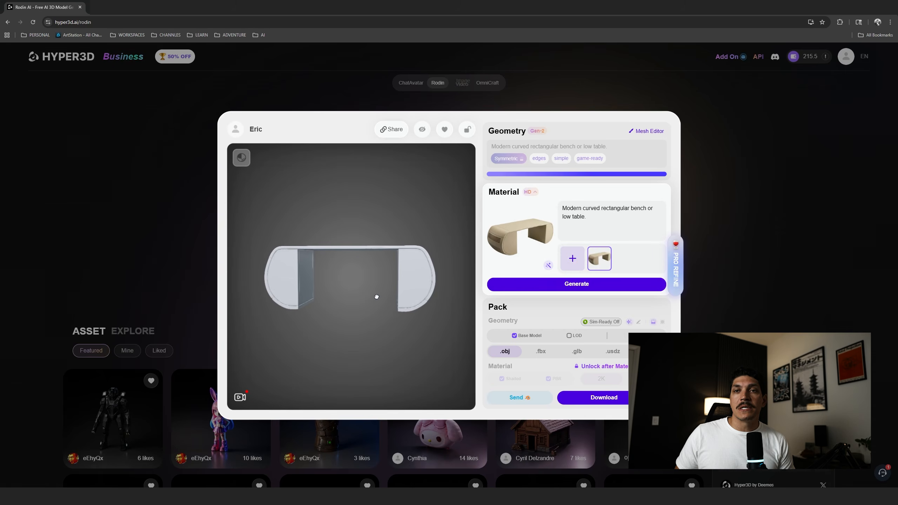
{"action": "left_click", "coordinate": [529, 193]}
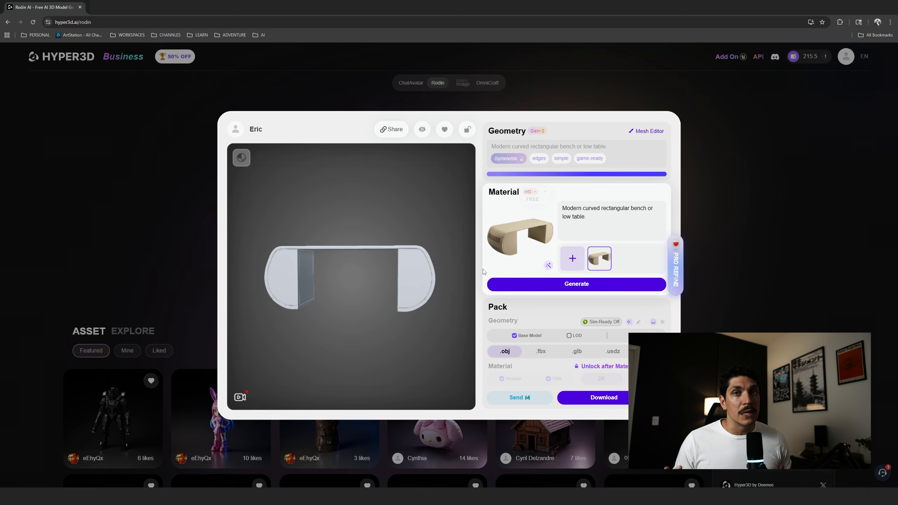
{"action": "left_click", "coordinate": [546, 284]}
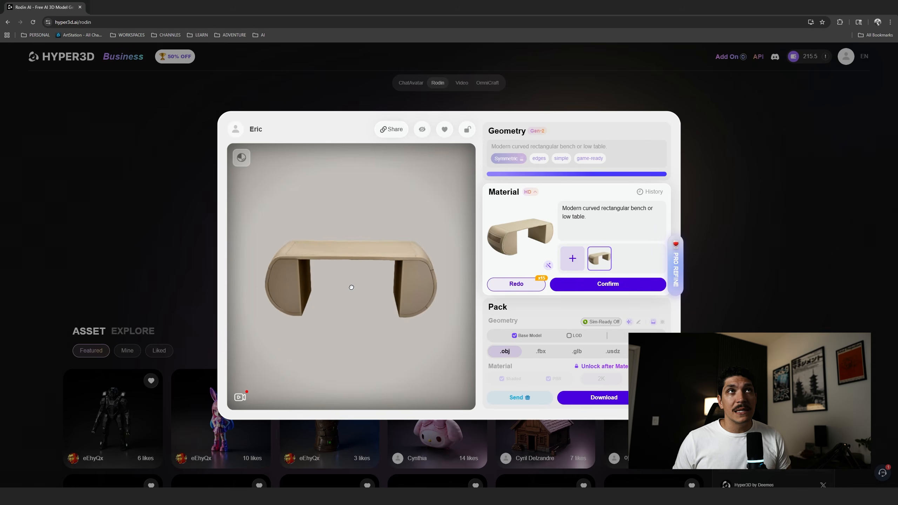
Choose .fbx as the desk's export format and confirm its generated material.
{"action": "left_click_drag", "start_coordinate": [351, 287], "coordinate": [387, 277]}
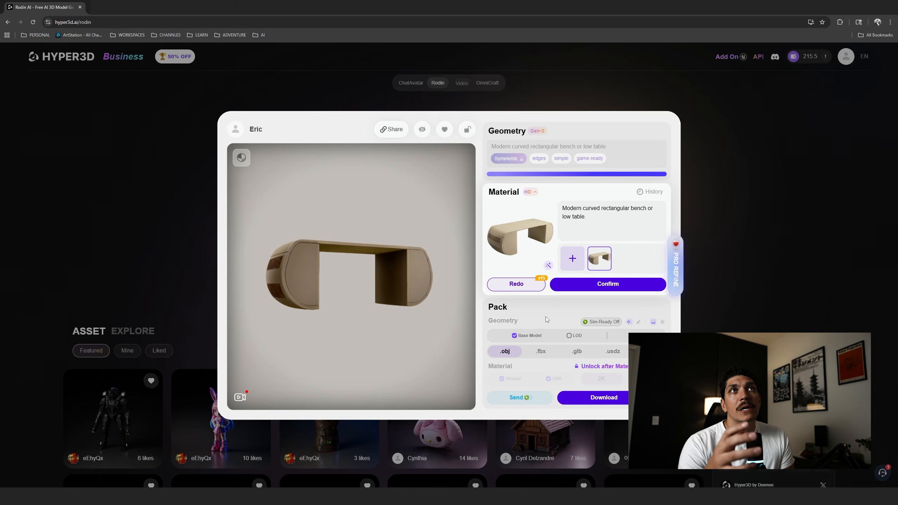
{"action": "left_click", "coordinate": [541, 351]}
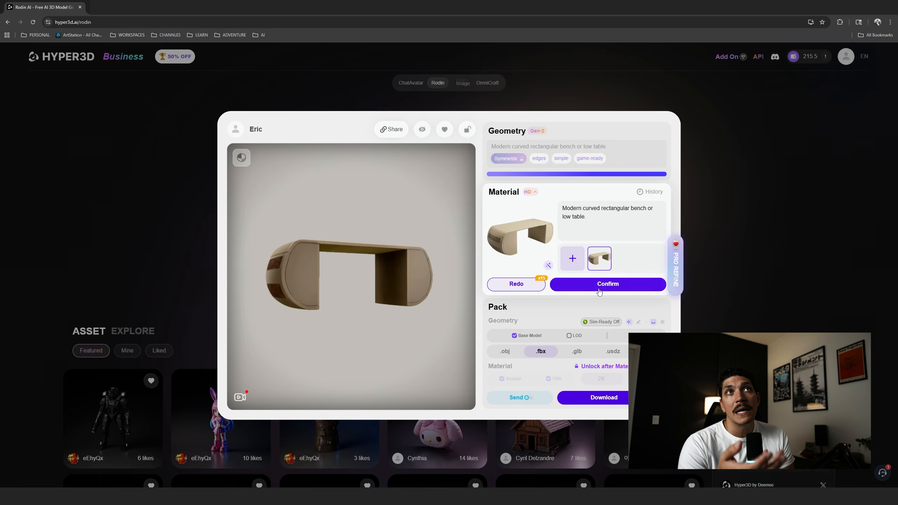
{"action": "left_click", "coordinate": [608, 284]}
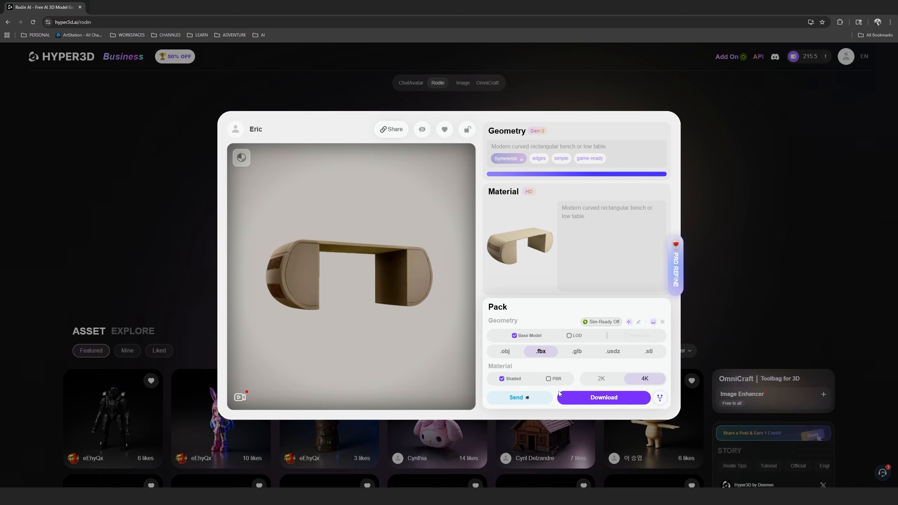
Download the desk package with the Shaded 4K material to the project's Downloads folder, clearing the suggested file name.
{"action": "left_click", "coordinate": [604, 397]}
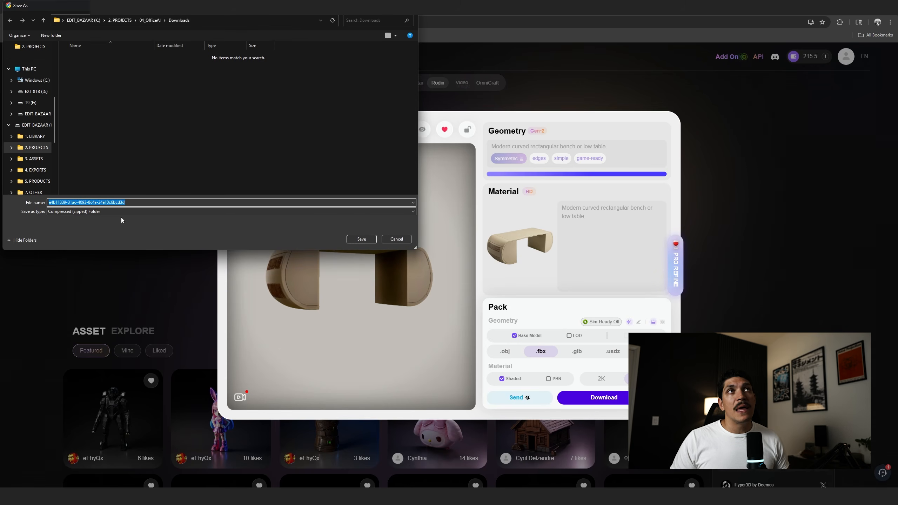
{"action": "key", "text": "BackSpace"}
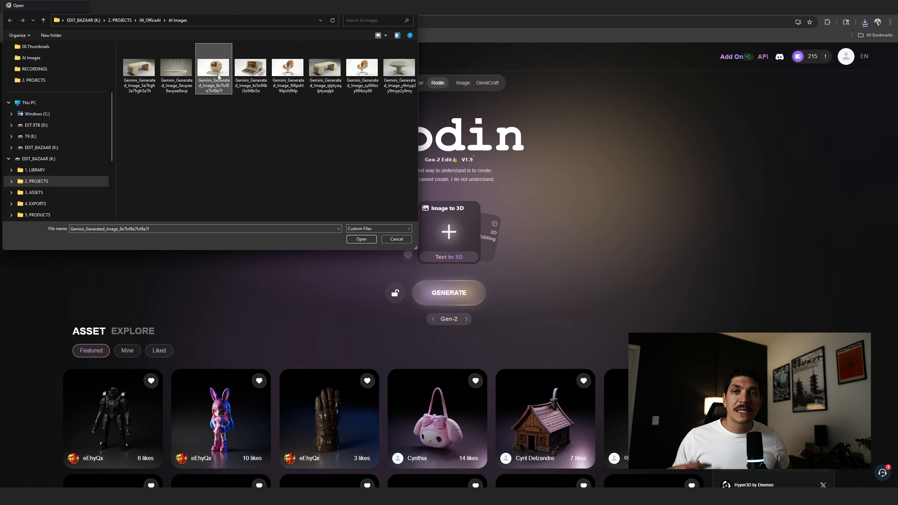
Generate a 3D model from the retro spherical computer image and inspect its geometry from several sides.
{"action": "left_click", "coordinate": [362, 240]}
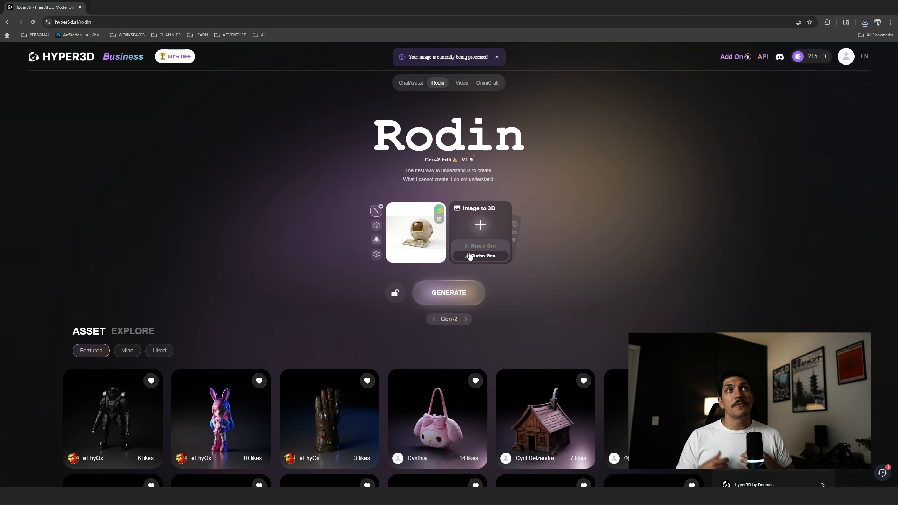
{"action": "left_click", "coordinate": [463, 299]}
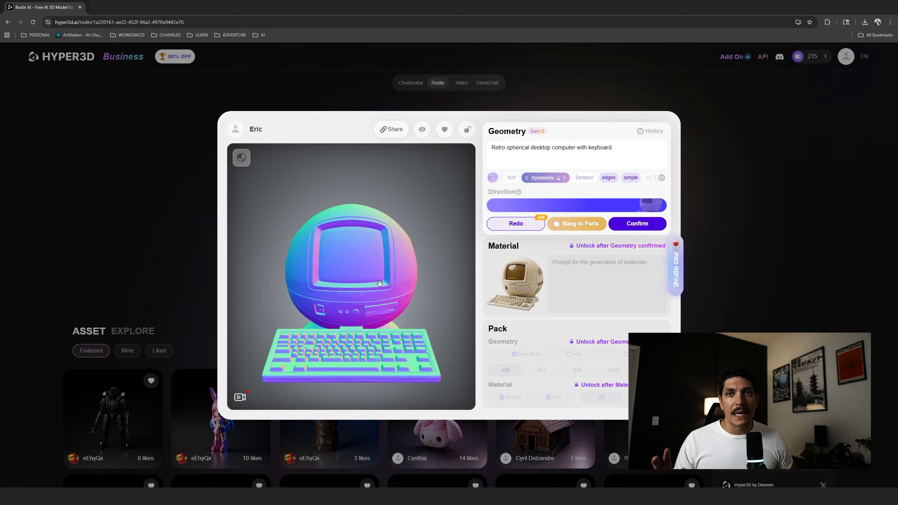
{"action": "left_click_drag", "start_coordinate": [393, 282], "coordinate": [460, 276]}
{"action": "left_click_drag", "start_coordinate": [333, 293], "coordinate": [346, 293]}
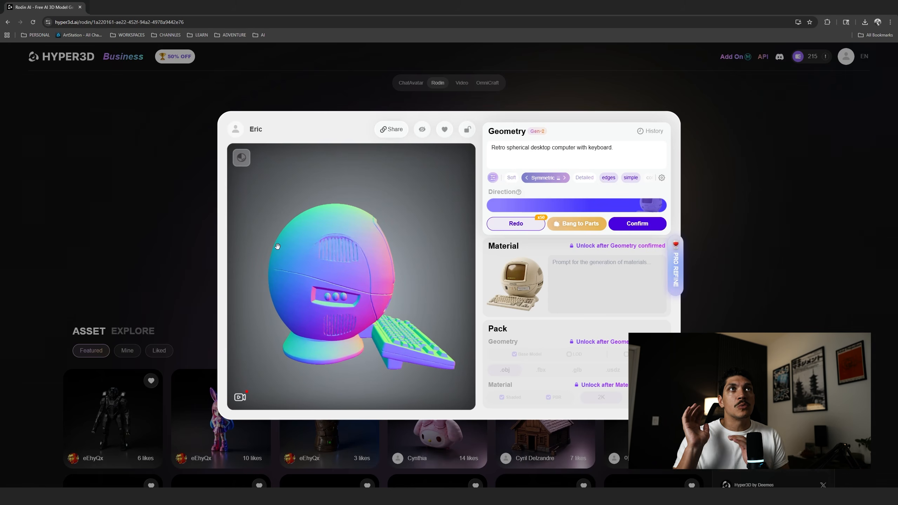
{"action": "left_click_drag", "start_coordinate": [286, 337], "coordinate": [420, 233]}
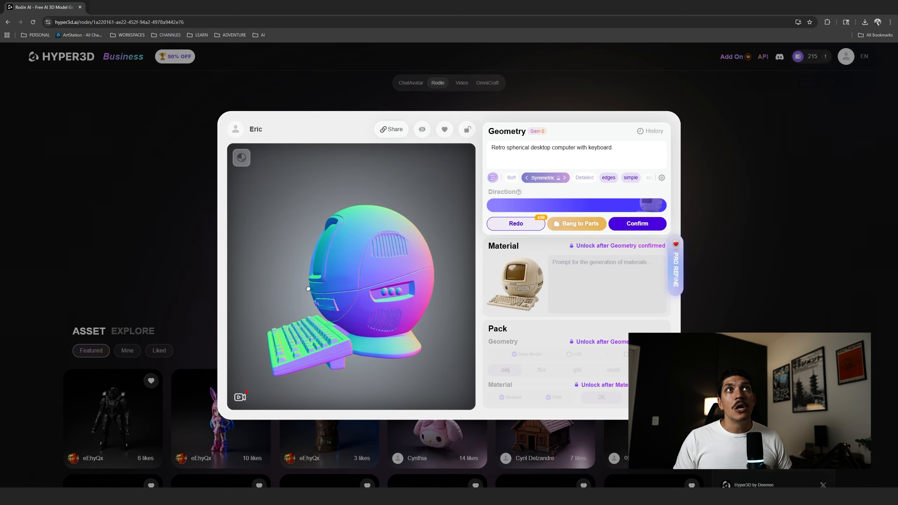
{"action": "left_click_drag", "start_coordinate": [308, 289], "coordinate": [422, 295]}
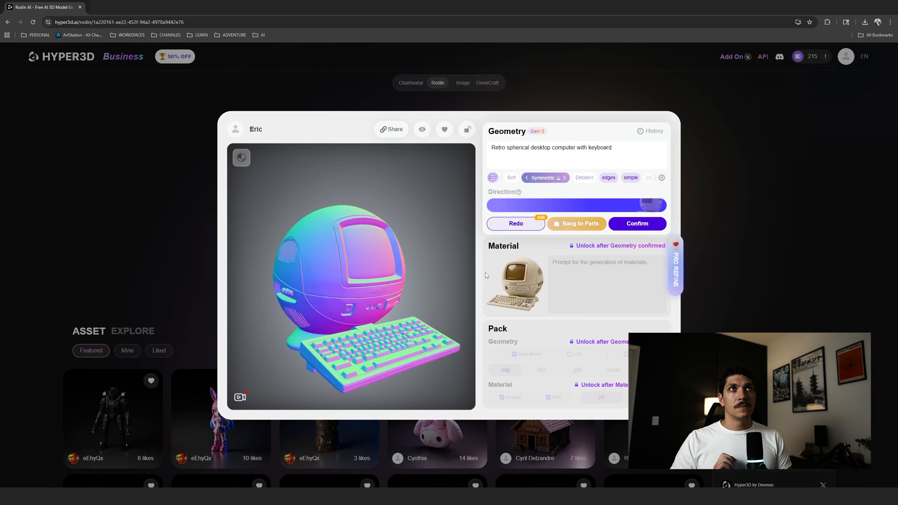
Start a Local Modify on the retro computer and fit the edit box around the rear half of its spherical body.
{"action": "mouse_move", "coordinate": [515, 223]}
{"action": "left_click", "coordinate": [515, 207]}
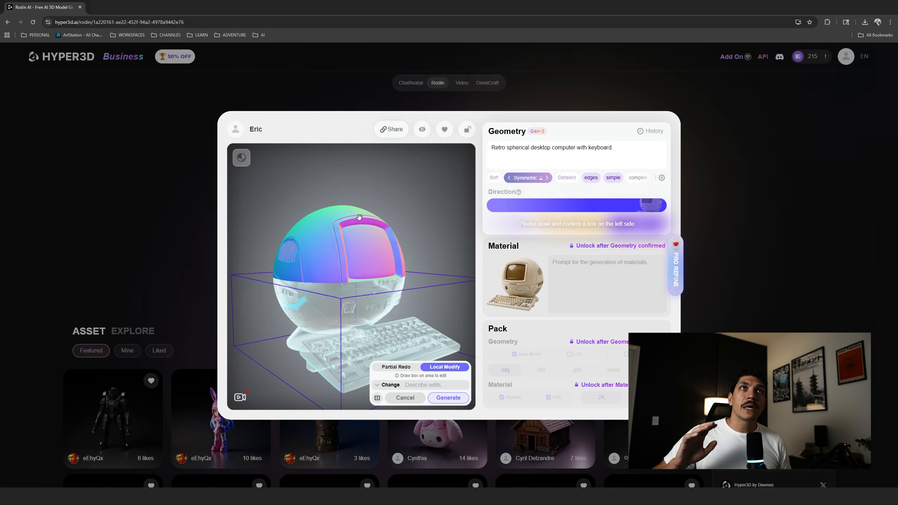
{"action": "left_click_drag", "start_coordinate": [359, 217], "coordinate": [444, 246]}
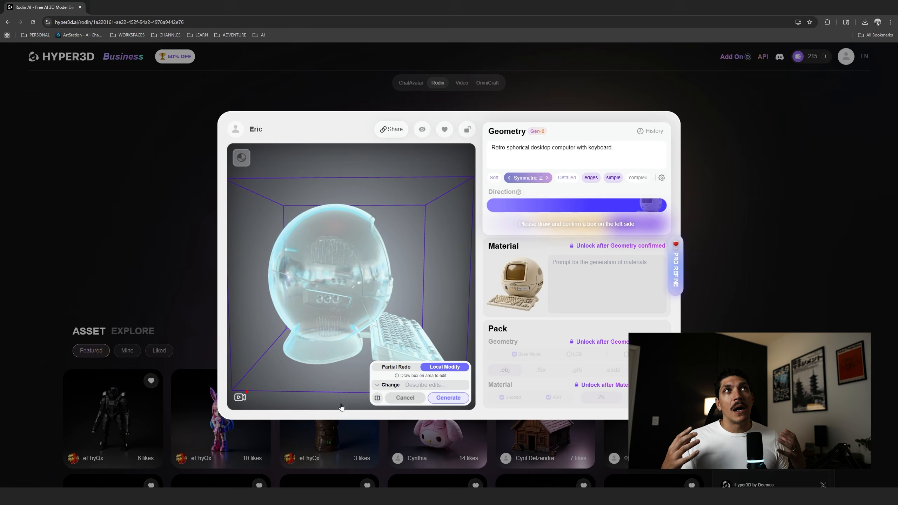
{"action": "left_click_drag", "start_coordinate": [342, 407], "coordinate": [328, 381]}
{"action": "left_click_drag", "start_coordinate": [427, 299], "coordinate": [373, 281]}
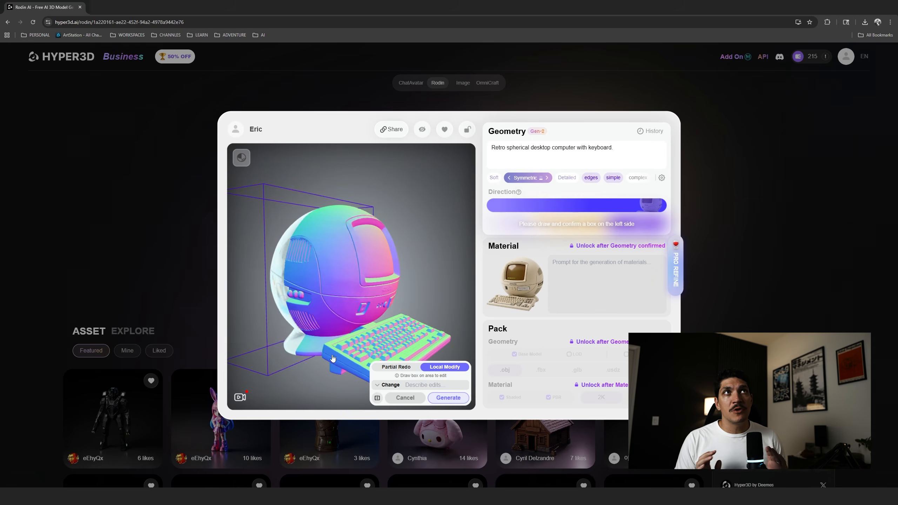
{"action": "left_click_drag", "start_coordinate": [314, 393], "coordinate": [347, 385]}
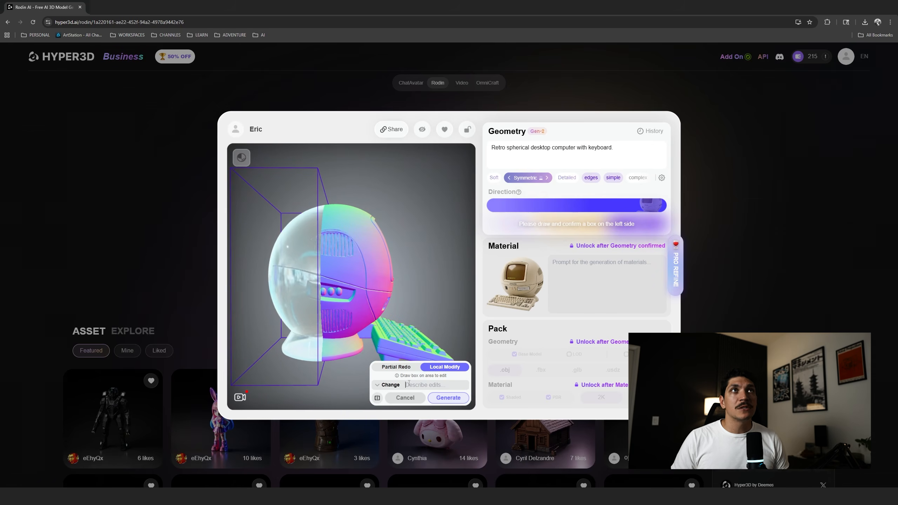
Generate the local edit with the description "make the back end slightly more spherical".
{"action": "type", "text": "make "}
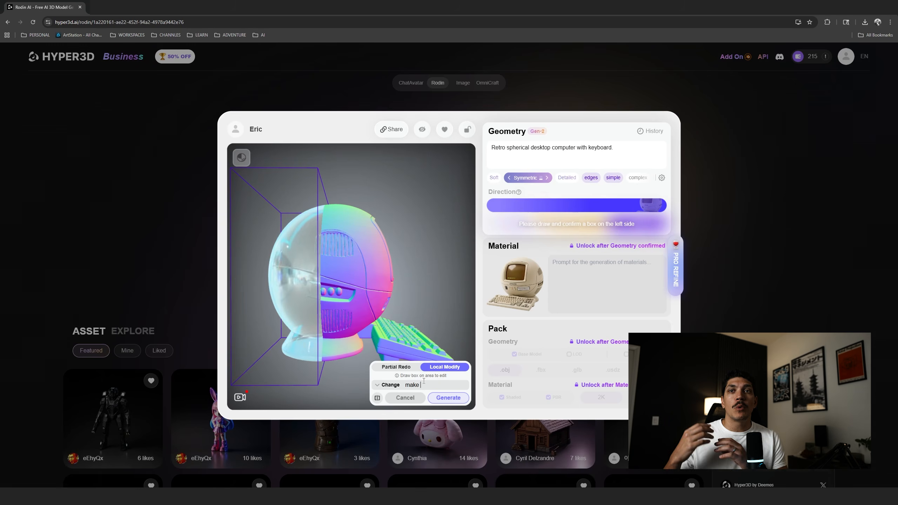
{"action": "type", "text": "the back "}
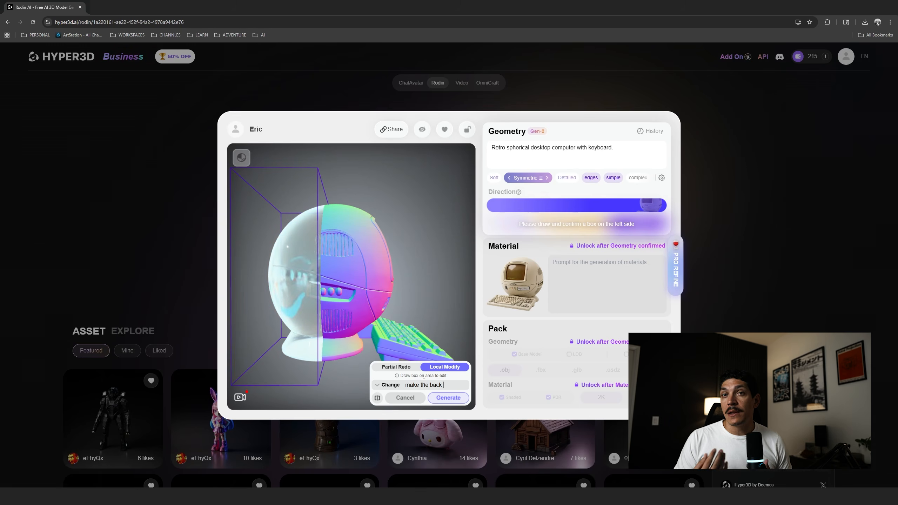
{"action": "type", "text": "end slightly m"}
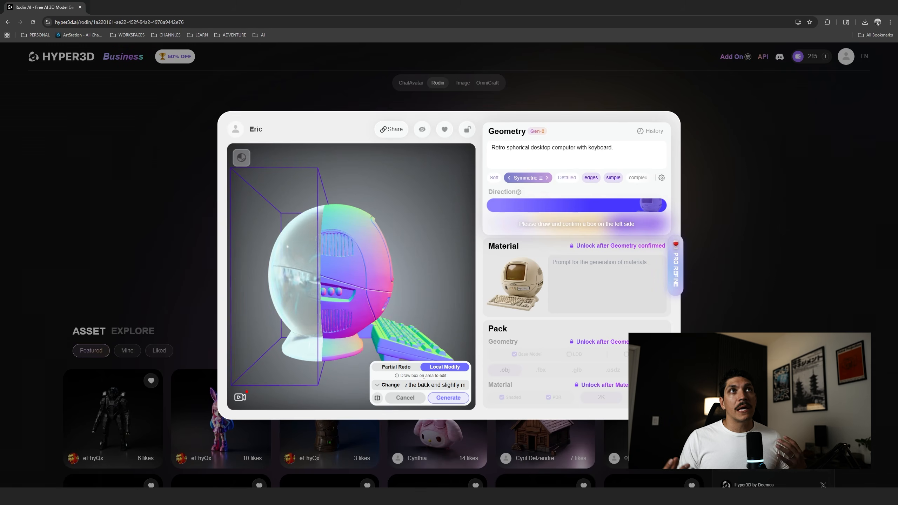
{"action": "type", "text": "ore spherical"}
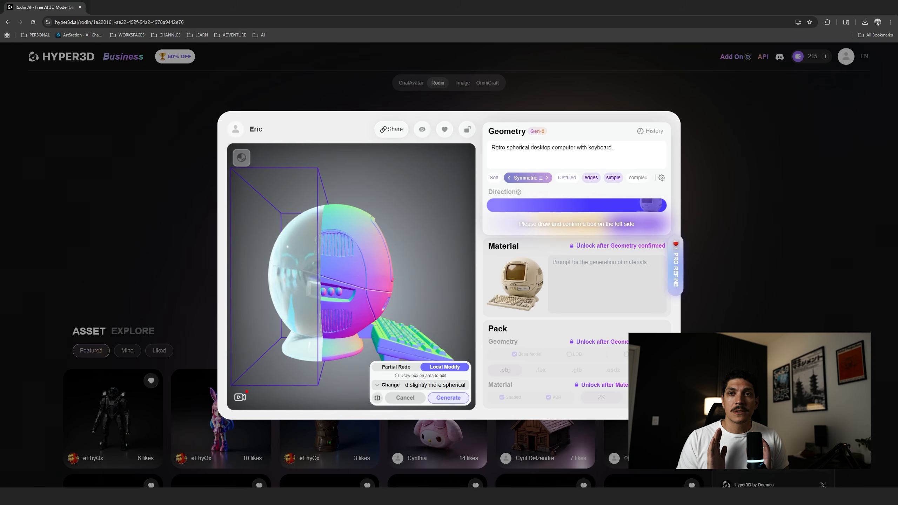
{"action": "left_click", "coordinate": [455, 399]}
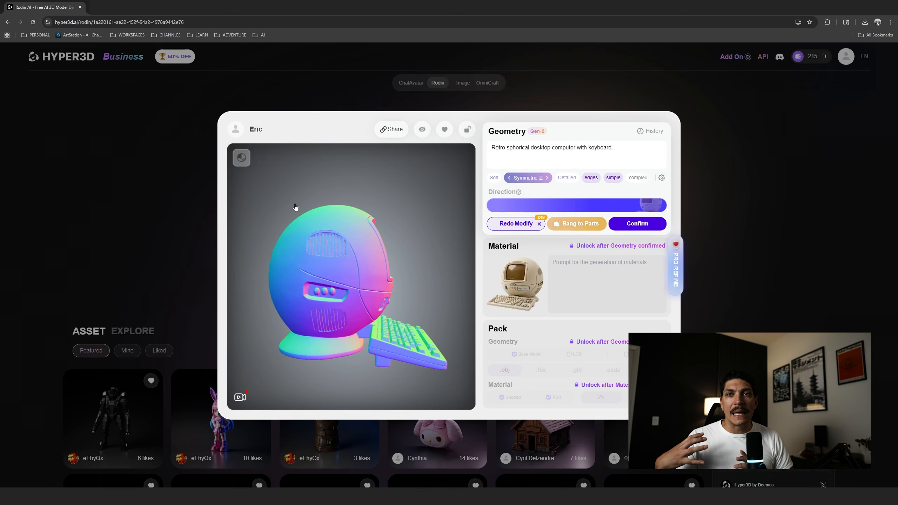
Confirm the modified computer geometry as an 800K Triangle mesh and generate its material from the reference image.
{"action": "left_click_drag", "start_coordinate": [329, 321], "coordinate": [409, 302]}
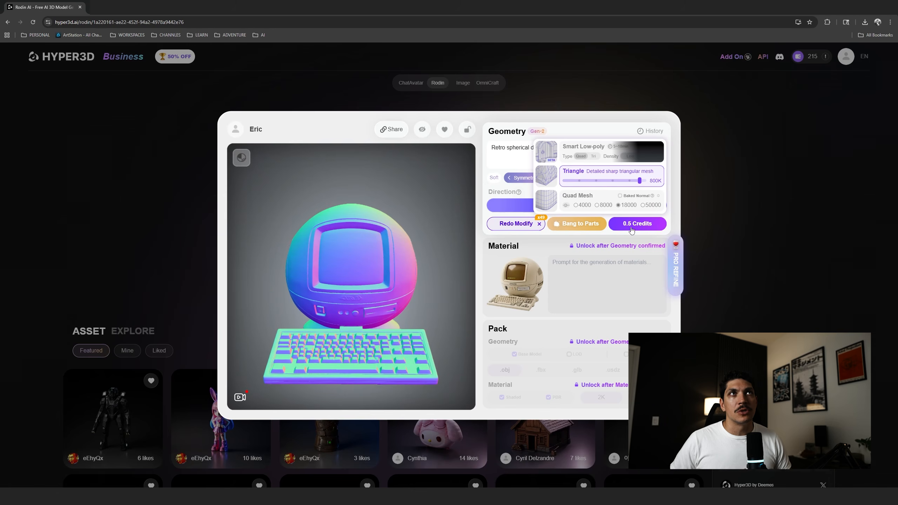
{"action": "left_click", "coordinate": [632, 230]}
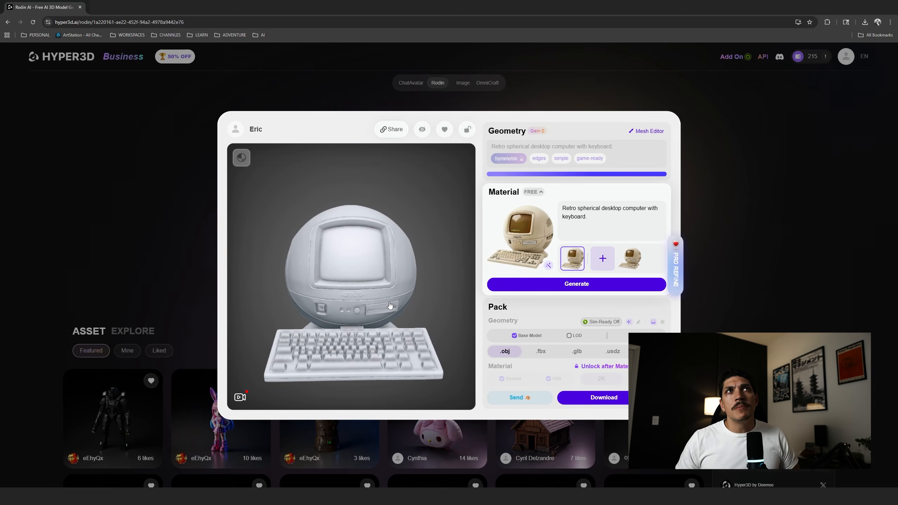
{"action": "mouse_move", "coordinate": [589, 288]}
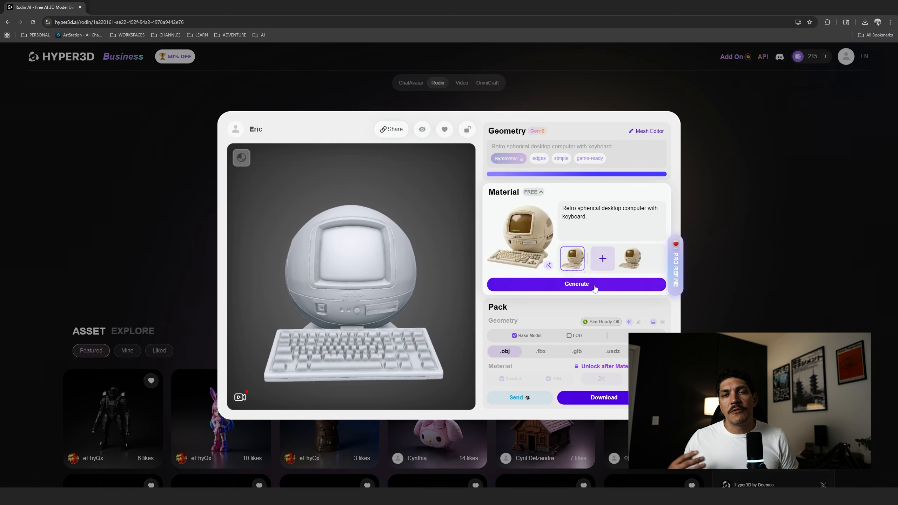
{"action": "mouse_move", "coordinate": [574, 234]}
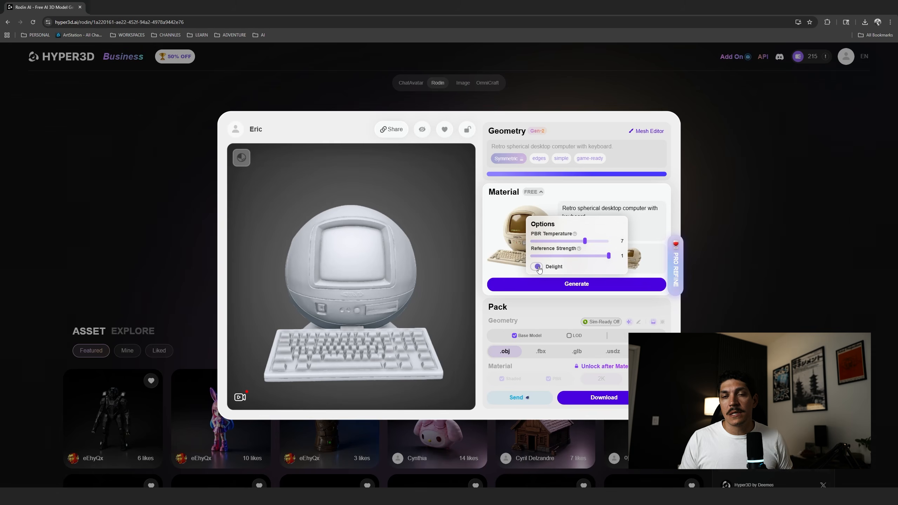
{"action": "left_click", "coordinate": [563, 284]}
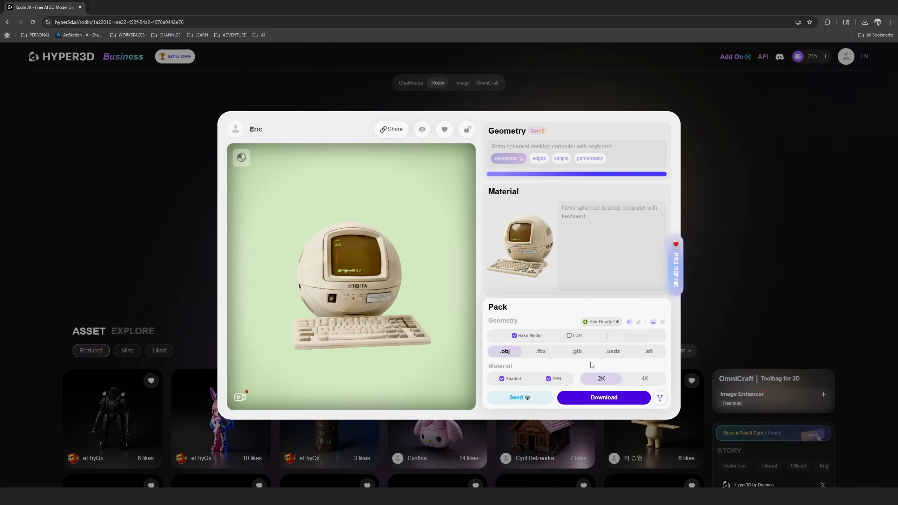
Download the retro computer as .fbx with Shaded and PBR materials at 4K.
{"action": "left_click", "coordinate": [541, 351]}
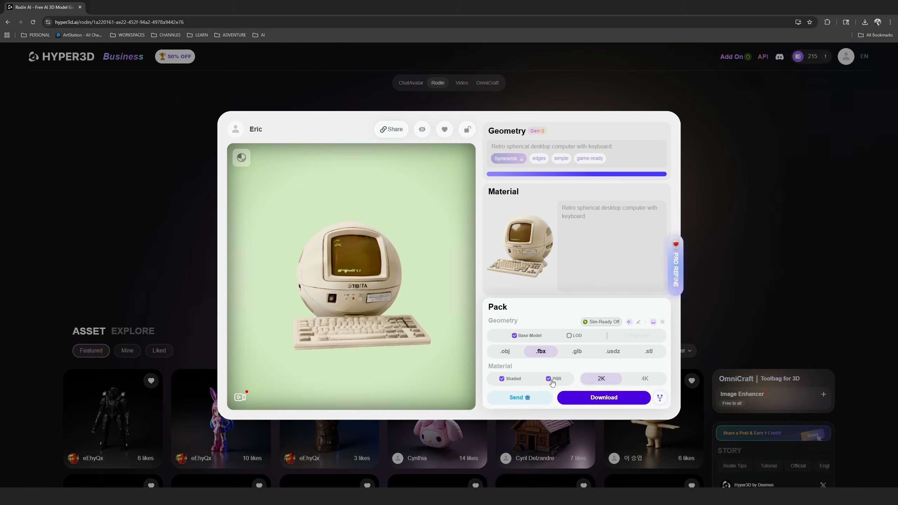
{"action": "left_click", "coordinate": [640, 378]}
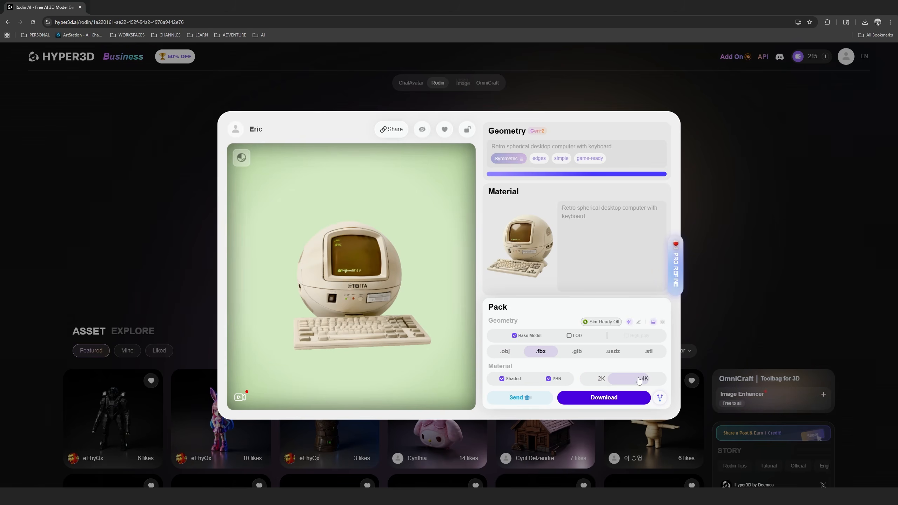
{"action": "left_click", "coordinate": [609, 403]}
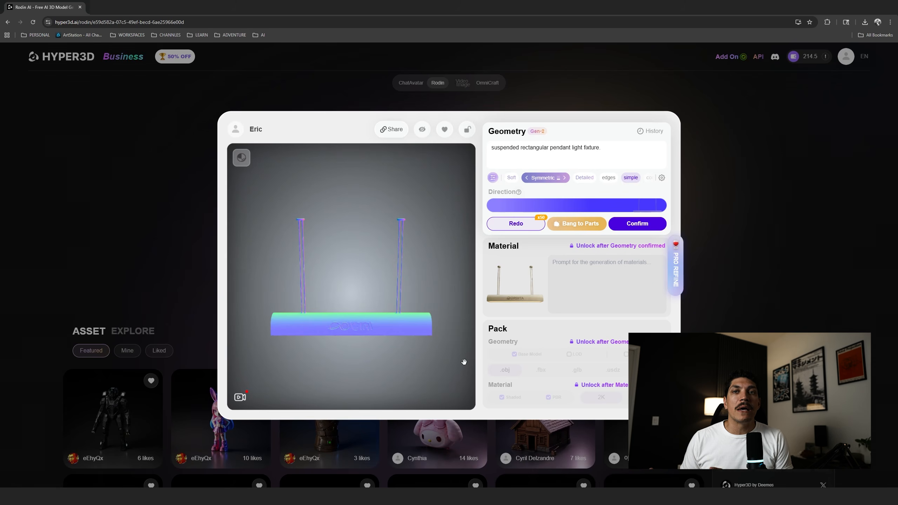
Inspect the suspended pendant light from below, confirm its HD material and download the model as .fbx.
{"action": "left_click_drag", "start_coordinate": [387, 363], "coordinate": [415, 327]}
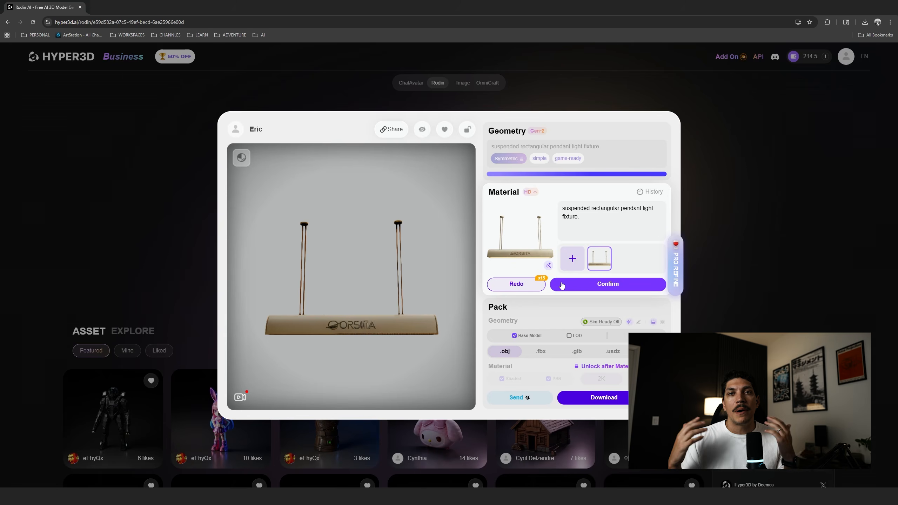
{"action": "left_click_drag", "start_coordinate": [423, 350], "coordinate": [443, 310]}
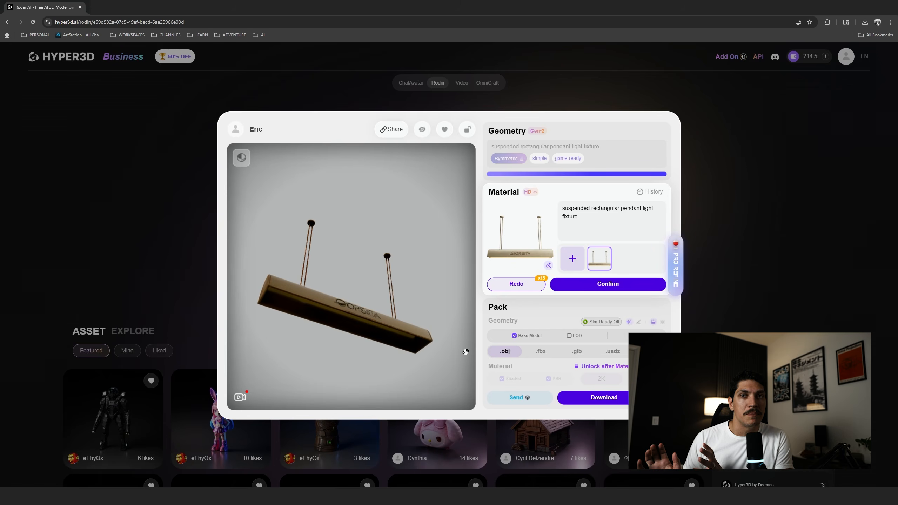
{"action": "left_click", "coordinate": [613, 285]}
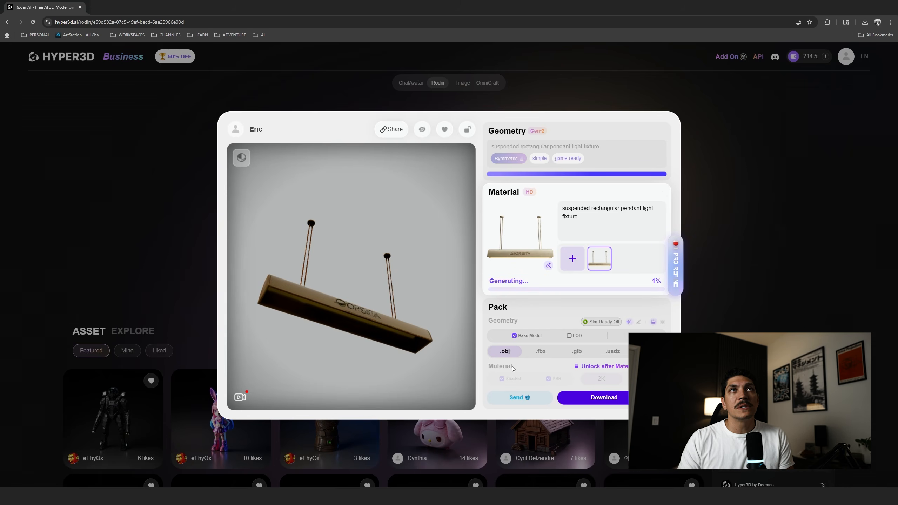
{"action": "left_click", "coordinate": [540, 351]}
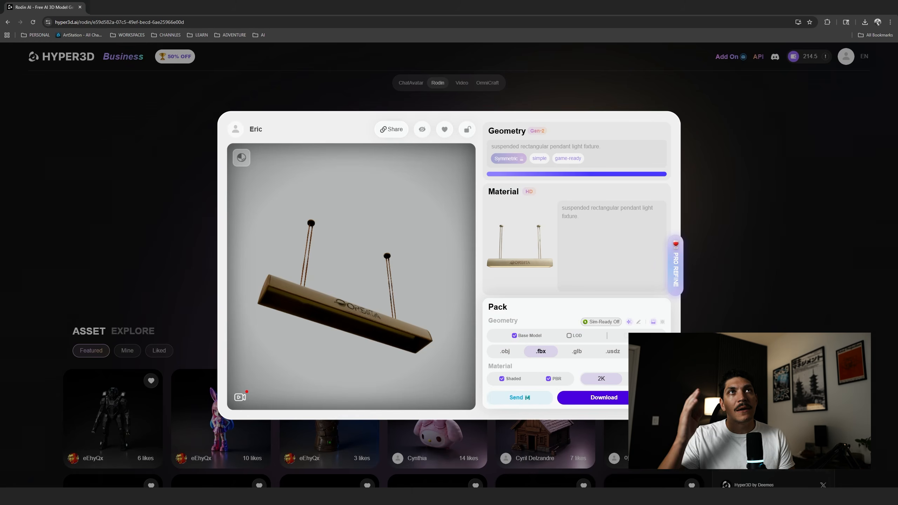
{"action": "left_click", "coordinate": [605, 398]}
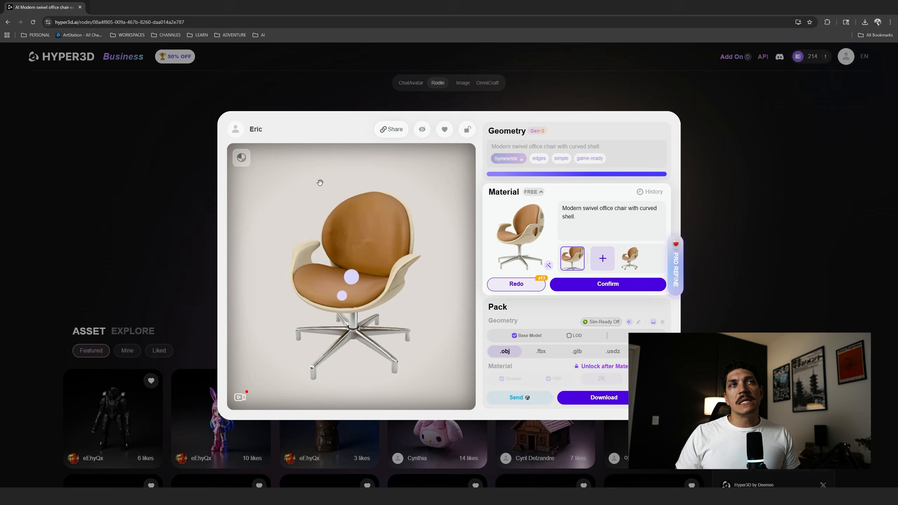
Inspect the textured swivel office chair from the front and confirm its material.
{"action": "left_click_drag", "start_coordinate": [321, 177], "coordinate": [368, 325]}
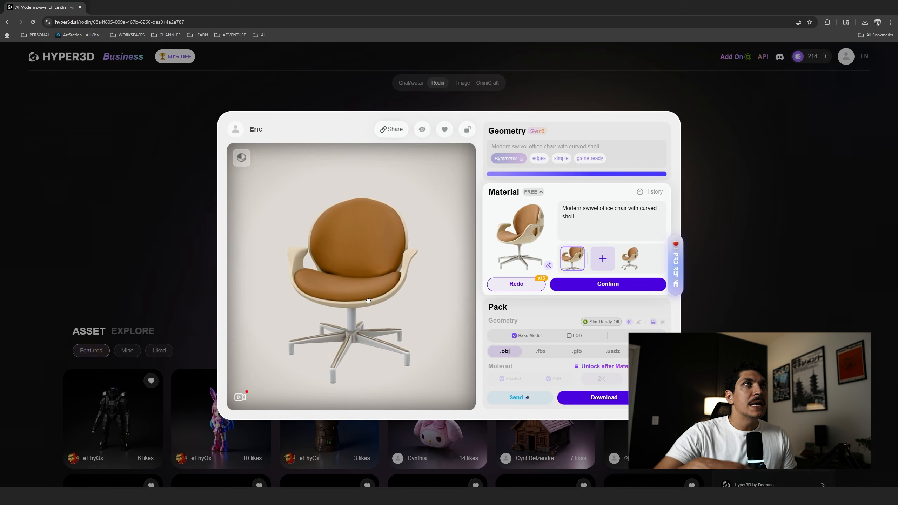
{"action": "left_click", "coordinate": [594, 286]}
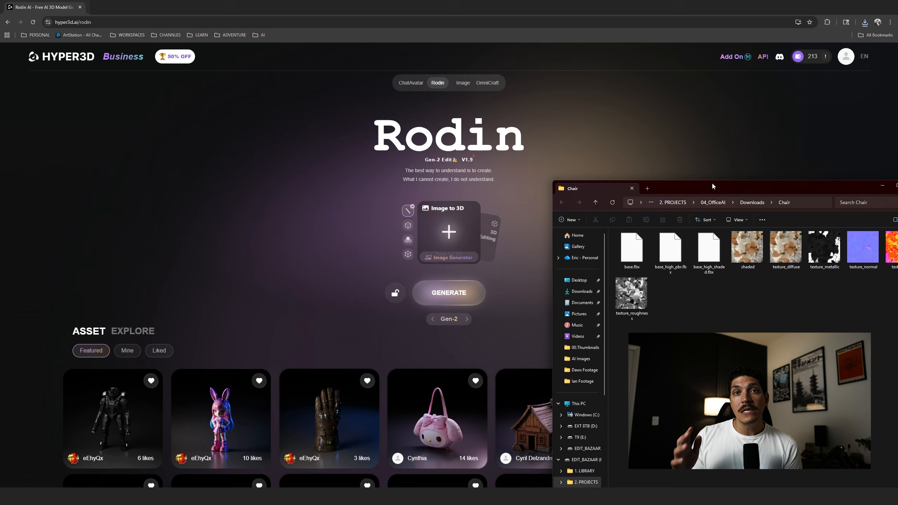
Load the downloaded chair's FBX model from the Chair folder into Rodin's 3D Editing and check its preview.
{"action": "left_click_drag", "start_coordinate": [712, 186], "coordinate": [719, 184]}
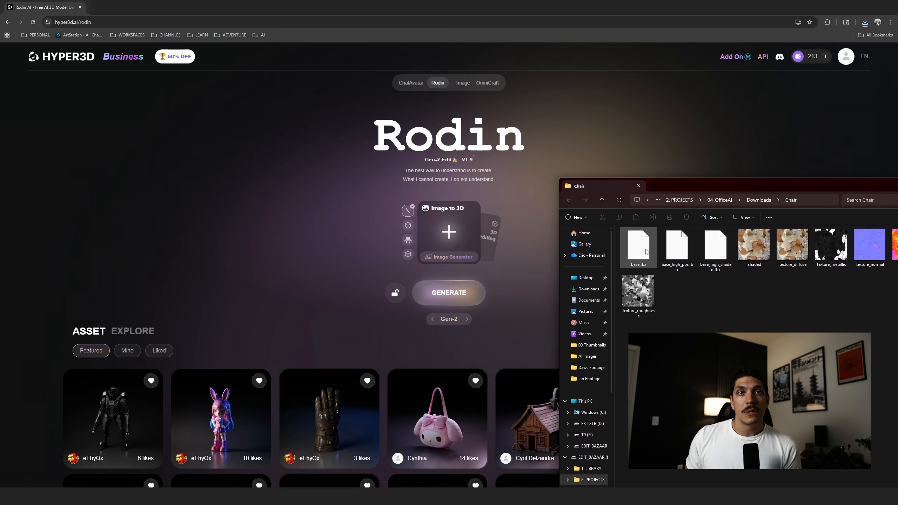
{"action": "left_click_drag", "start_coordinate": [677, 246], "coordinate": [460, 220]}
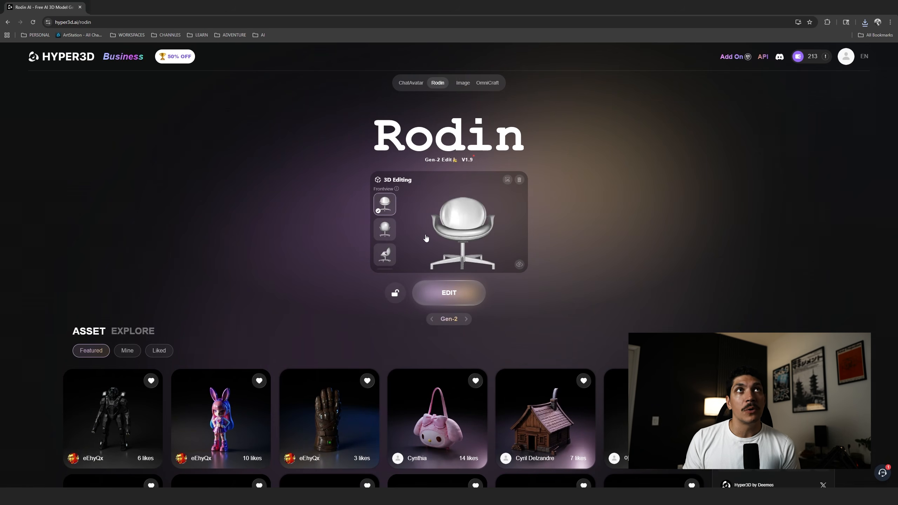
{"action": "left_click_drag", "start_coordinate": [478, 225], "coordinate": [459, 226]}
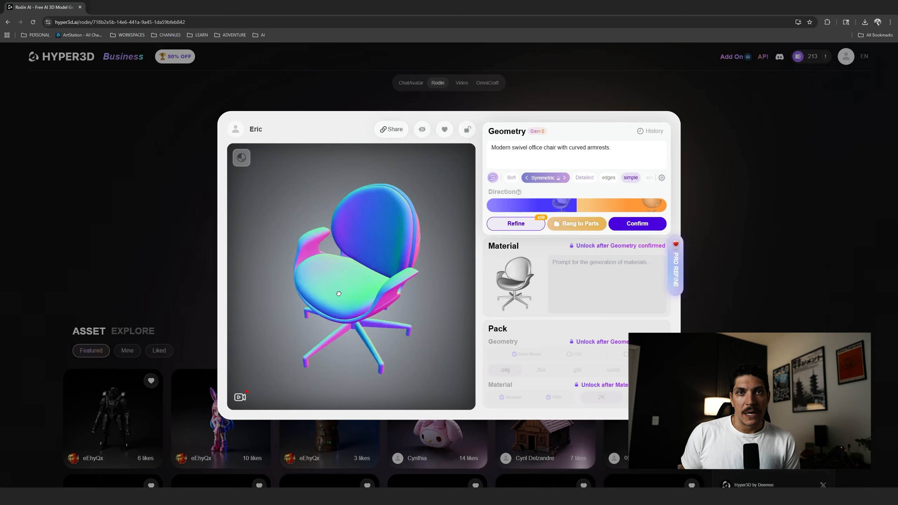
Box the chair's base for a Local Modify edit and generate a preview with the prompt "change to 4 prong lengs coming out from the middle of the bottom of the chair".
{"action": "mouse_move", "coordinate": [513, 228]}
{"action": "left_click", "coordinate": [517, 209]}
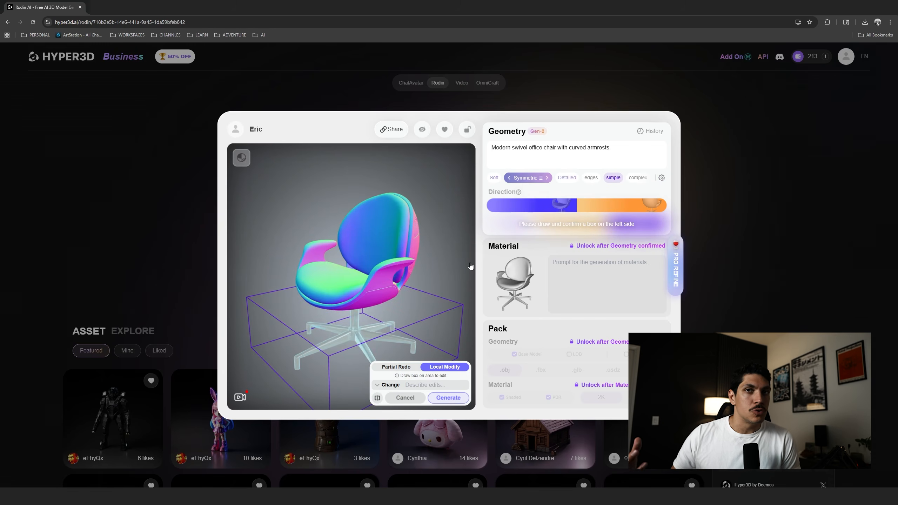
{"action": "left_click", "coordinate": [422, 385]}
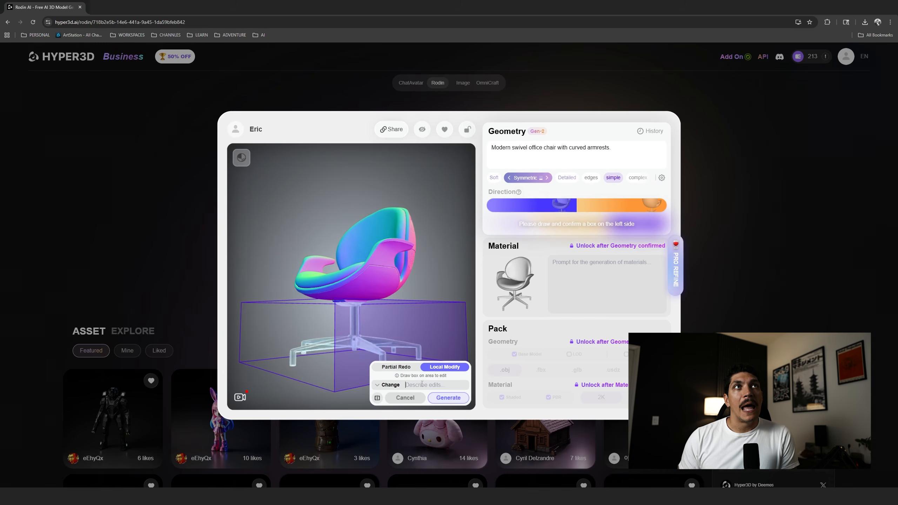
{"action": "type", "text": "change to"}
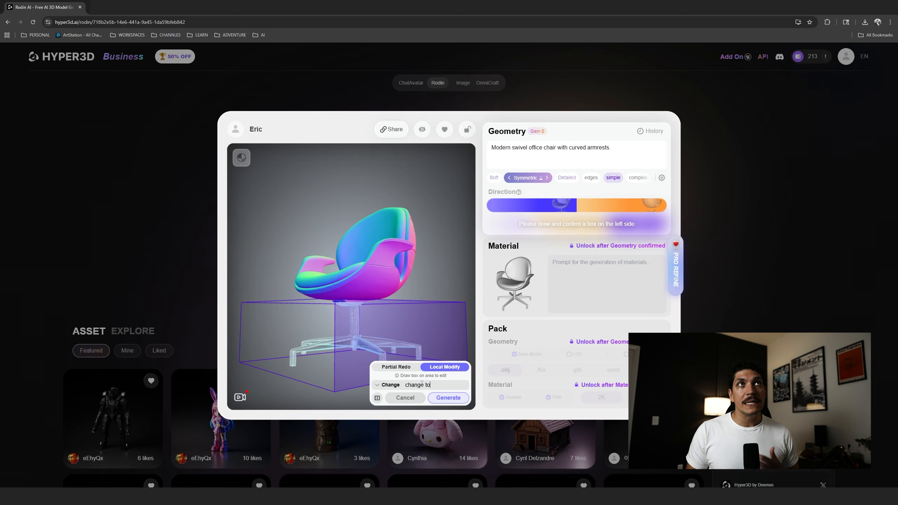
{"action": "type", "text": " le"}
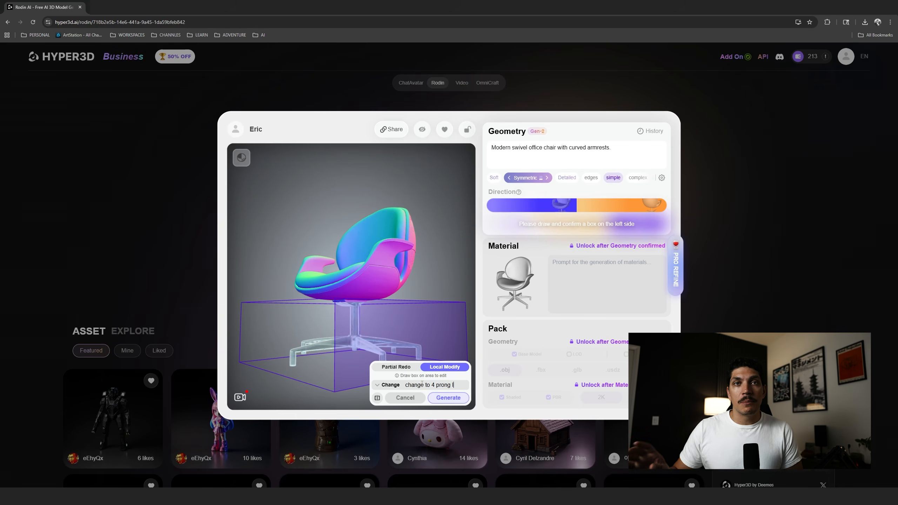
{"action": "type", "text": "rong lengs coming o"}
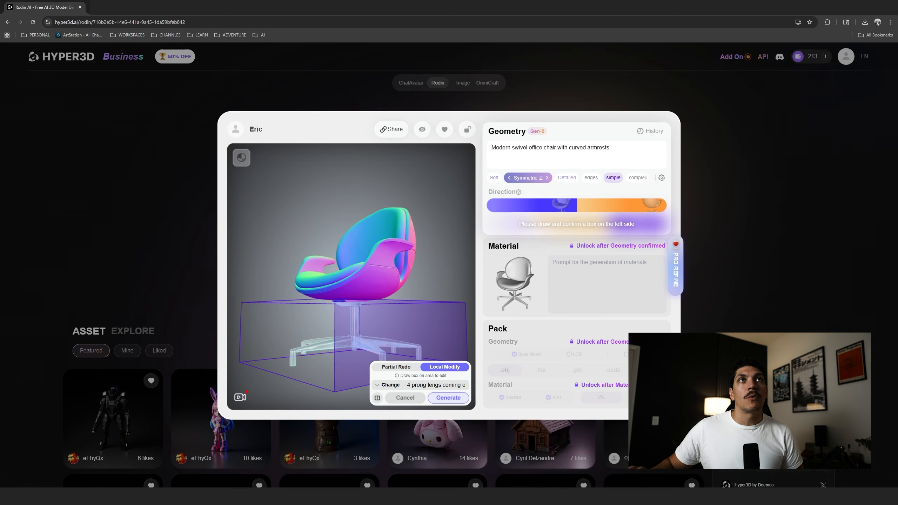
{"action": "type", "text": "ut from the mid"}
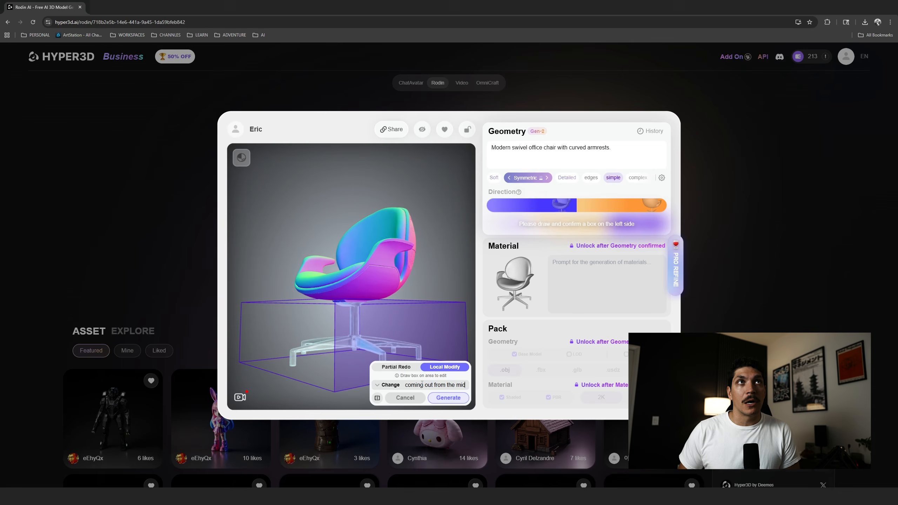
{"action": "type", "text": "dle of the bottom"}
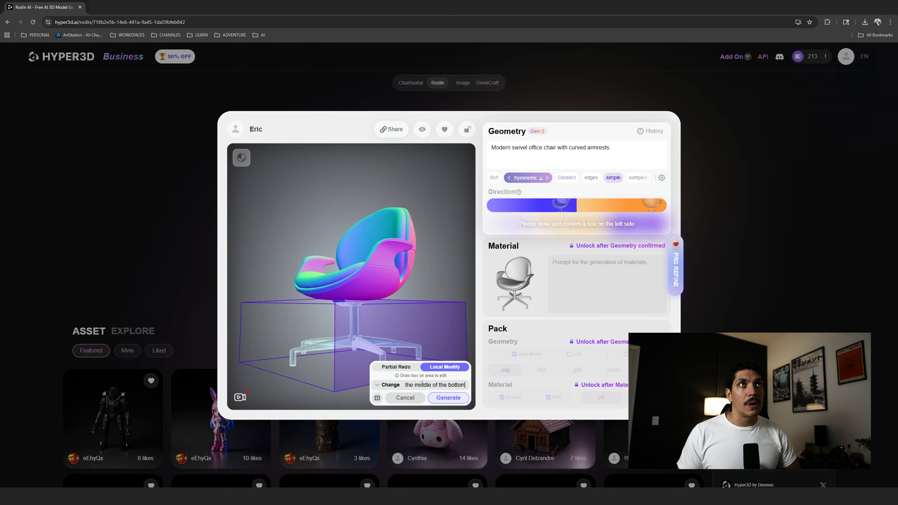
{"action": "type", "text": " of the chair"}
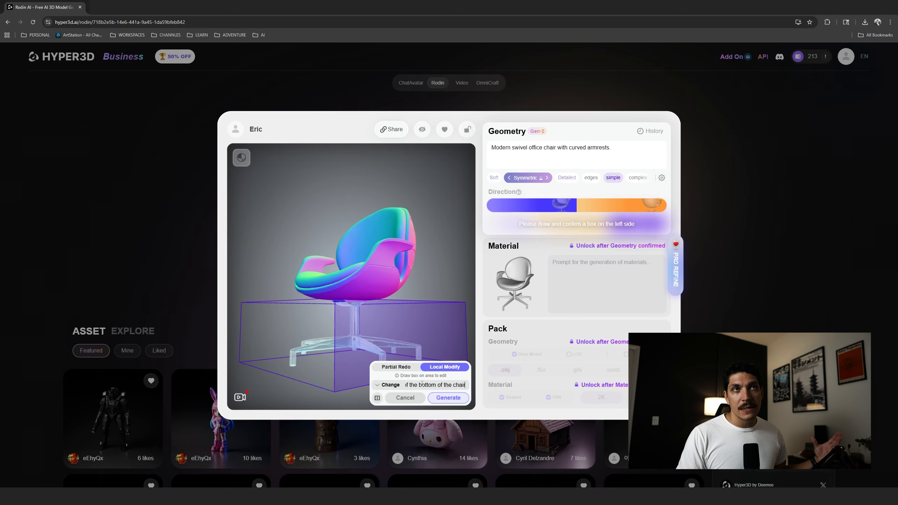
{"action": "left_click", "coordinate": [440, 395]}
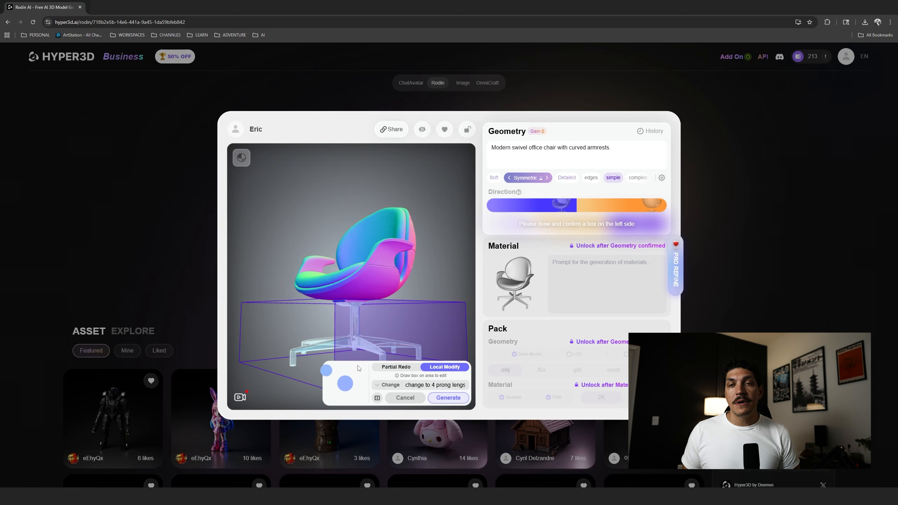
Replace the edit prompt with a request to swap for 4 pronged chair legs, regenerate the preview, and confirm the modified geometry.
{"action": "mouse_move", "coordinate": [431, 266]}
{"action": "left_mouse_down"}
{"action": "mouse_move", "coordinate": [457, 241]}
{"action": "mouse_move", "coordinate": [430, 271]}
{"action": "mouse_move", "coordinate": [414, 271]}
{"action": "left_mouse_up"}
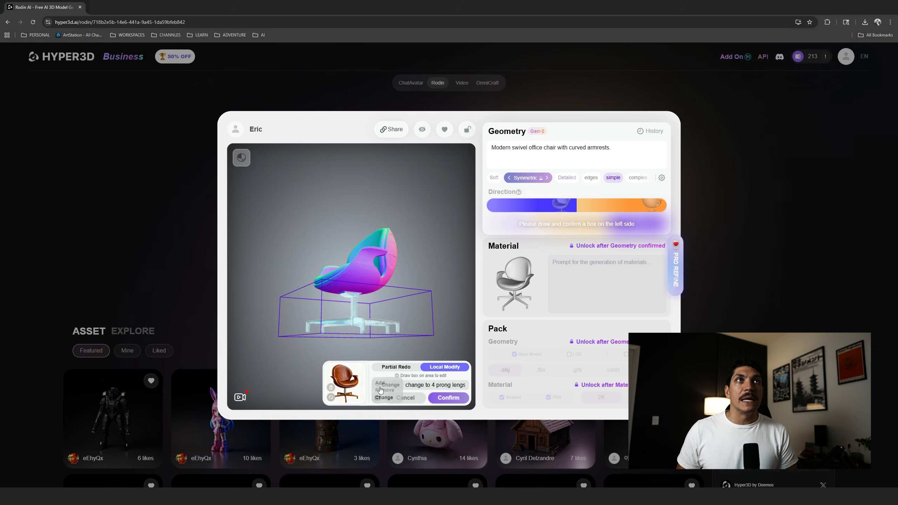
{"action": "left_click_drag", "start_coordinate": [405, 385], "coordinate": [510, 387]}
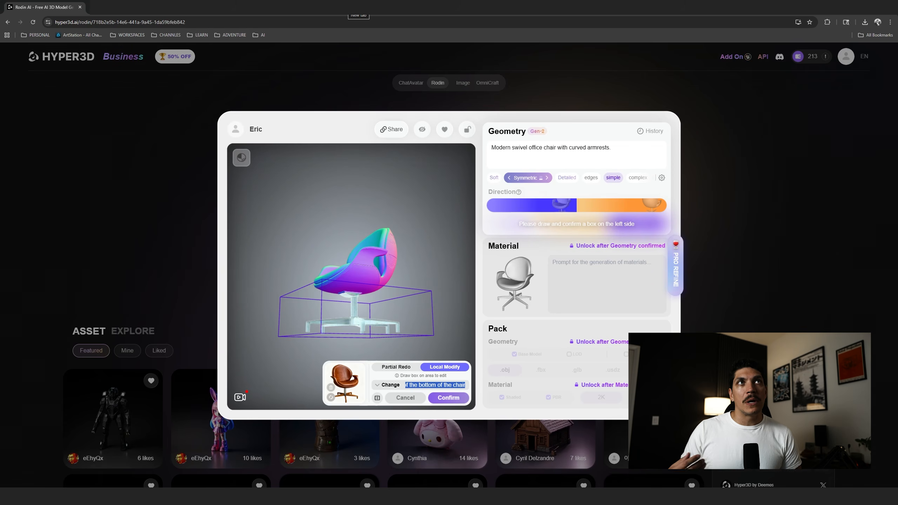
{"action": "type", "text": "swap for"}
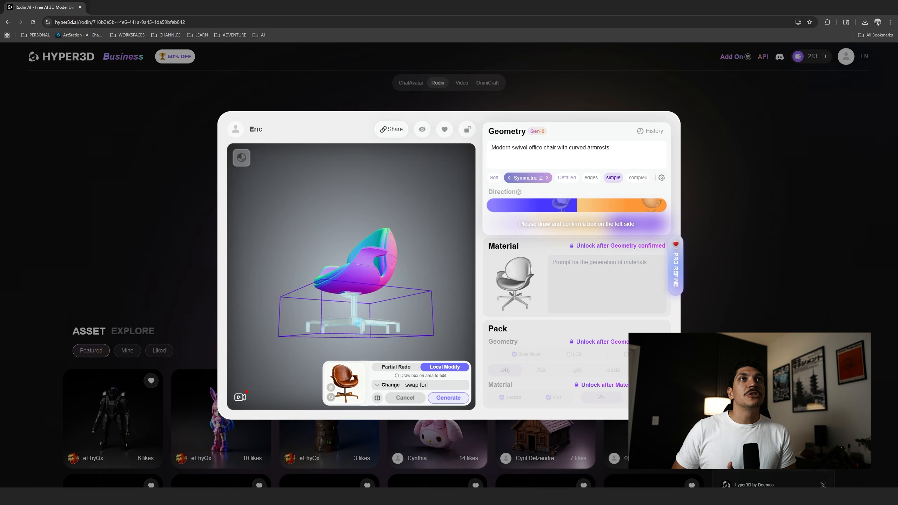
{"action": "type", "text": " 4 legs"}
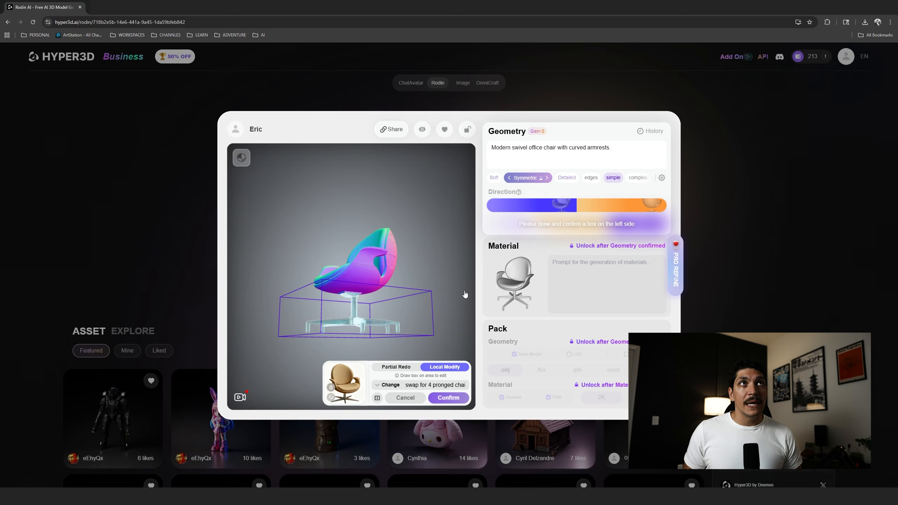
{"action": "left_click", "coordinate": [449, 397]}
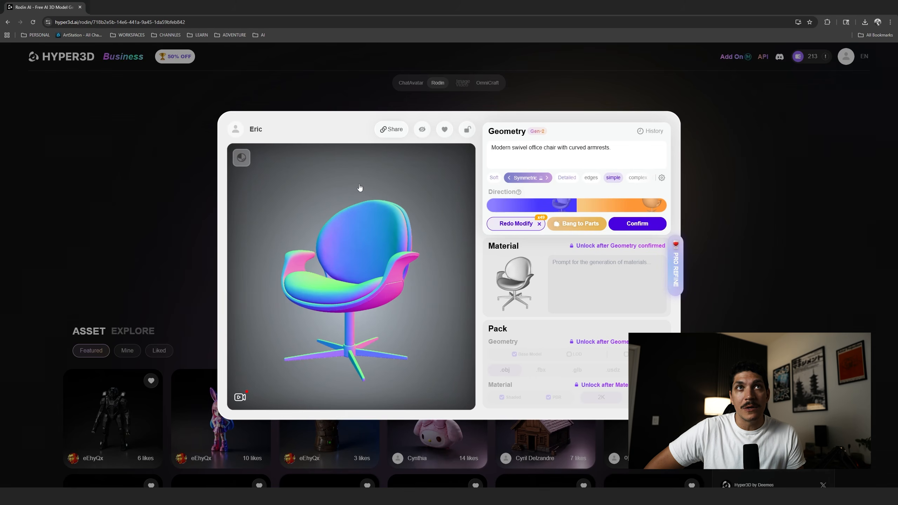
{"action": "left_click", "coordinate": [631, 222]}
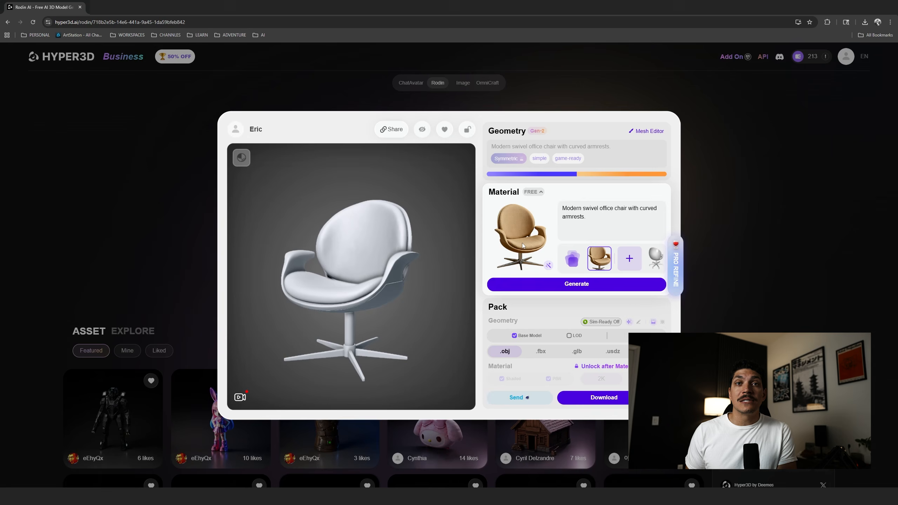
Lower the material's Reference Strength to 0.8, generate the chair's material from the tan chair reference and confirm it.
{"action": "mouse_move", "coordinate": [580, 288]}
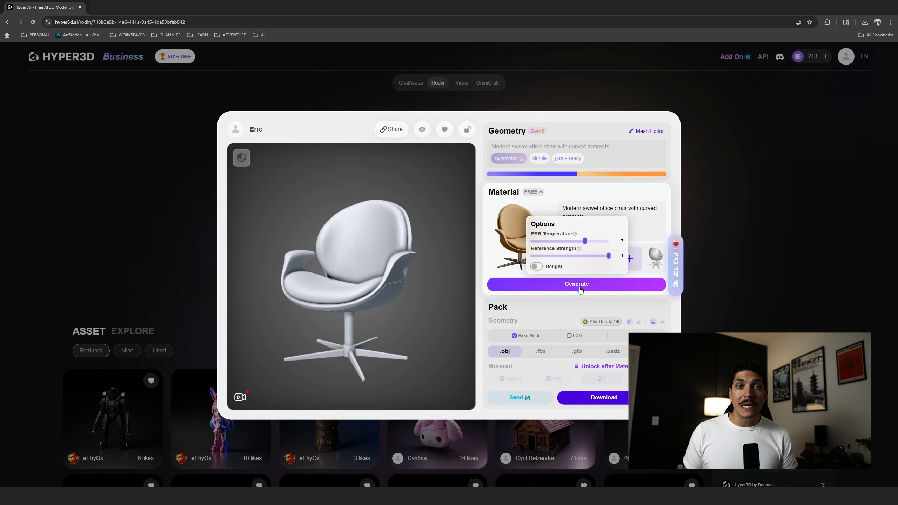
{"action": "left_click_drag", "start_coordinate": [609, 255], "coordinate": [592, 257]}
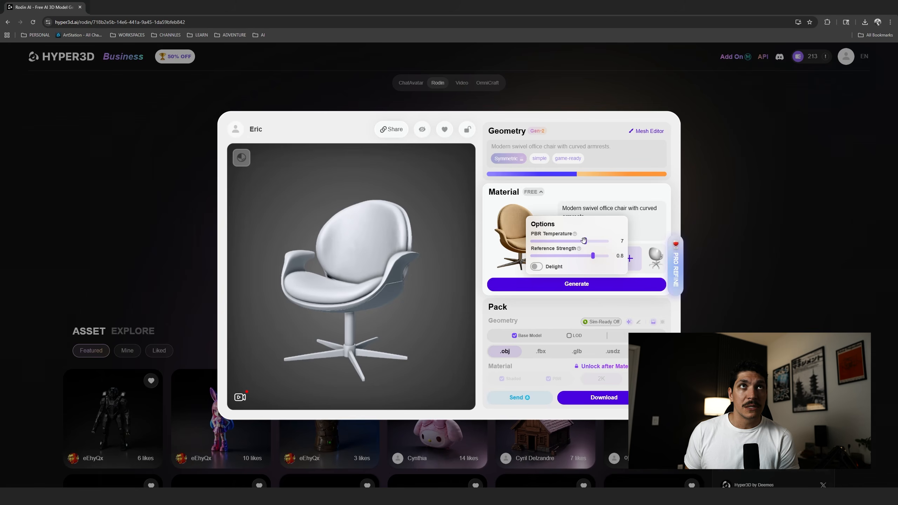
{"action": "left_click", "coordinate": [552, 286]}
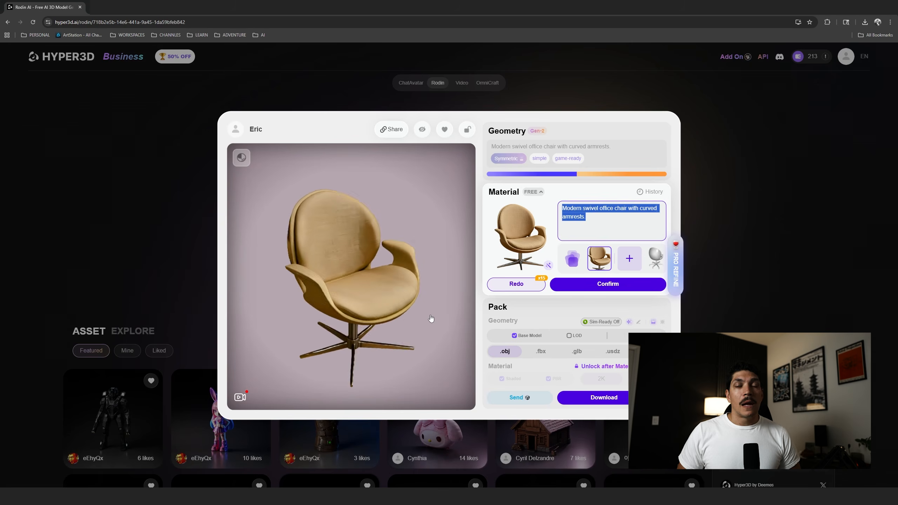
{"action": "left_click", "coordinate": [608, 284]}
Inspect the textured chair from the side and download it as .fbx with Shaded and PBR materials.
{"action": "left_click_drag", "start_coordinate": [459, 294], "coordinate": [407, 301]}
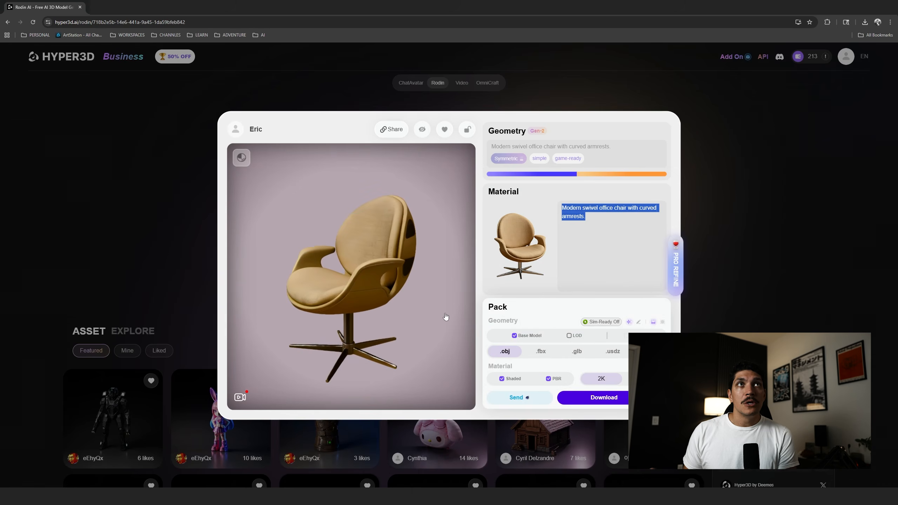
{"action": "left_click", "coordinate": [543, 357]}
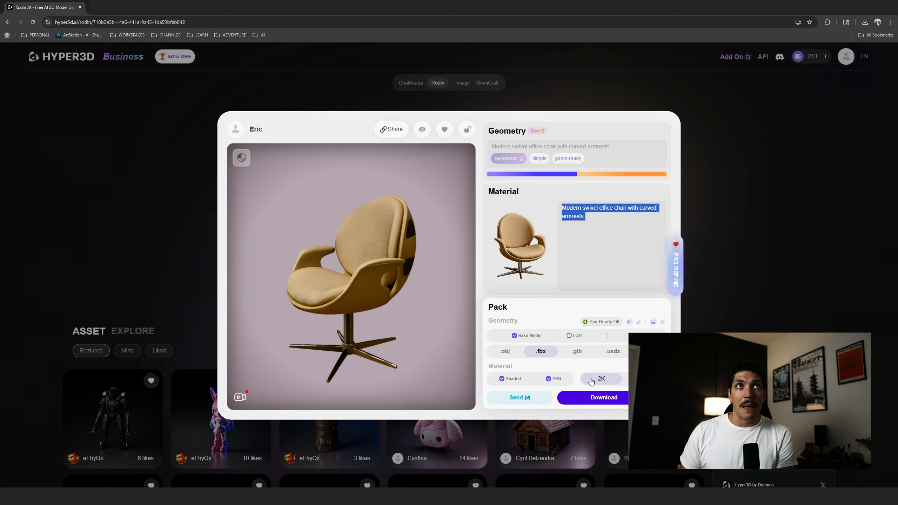
{"action": "left_click", "coordinate": [617, 399]}
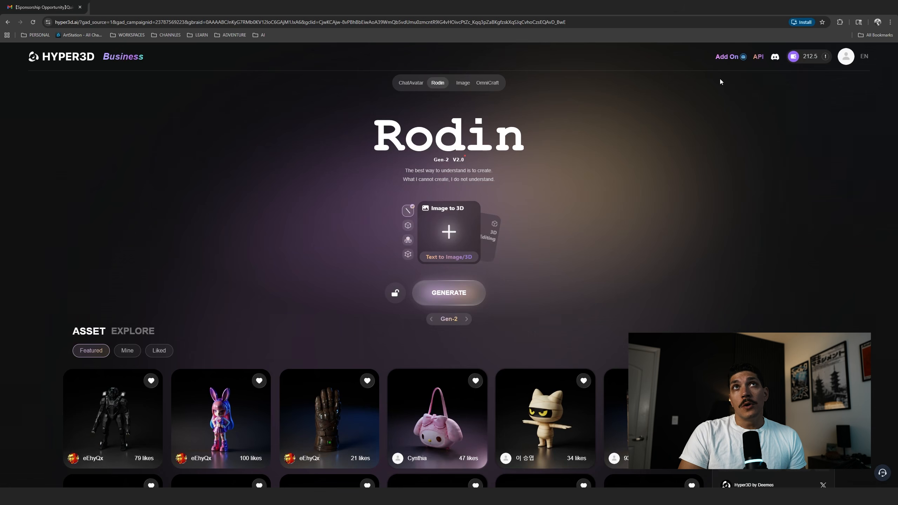
{"action": "mouse_move", "coordinate": [726, 61]}
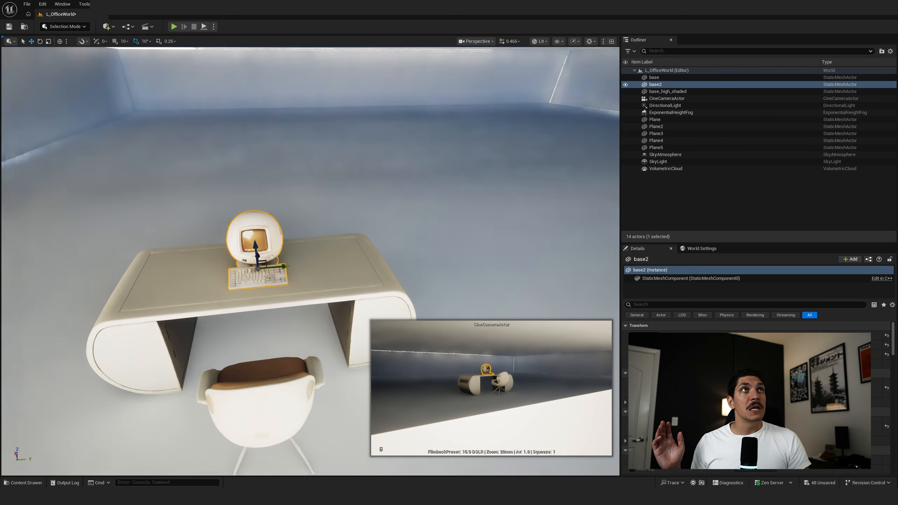
In Unreal Engine, place the imported pendant light mesh in the level and align it above the desk.
{"action": "left_click", "coordinate": [395, 217]}
{"action": "key", "text": "ctrl+space"}
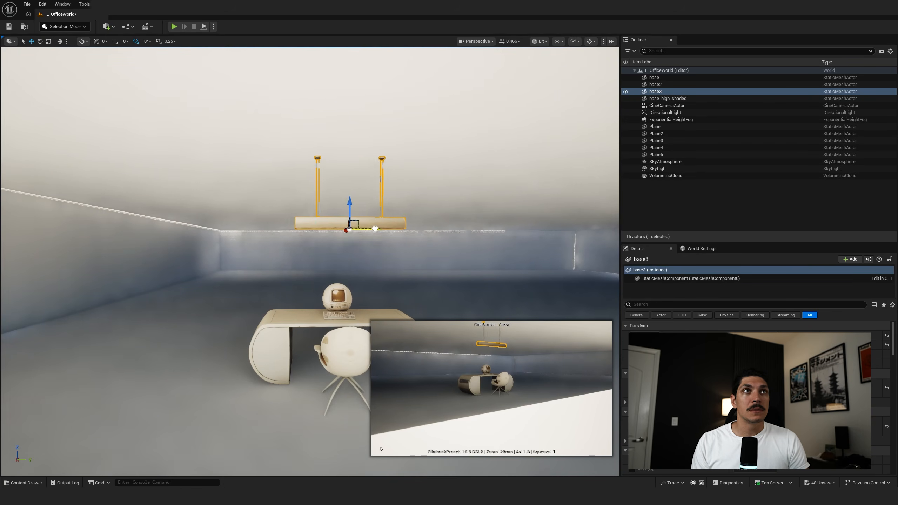
{"action": "left_click_drag", "start_coordinate": [375, 229], "coordinate": [377, 229]}
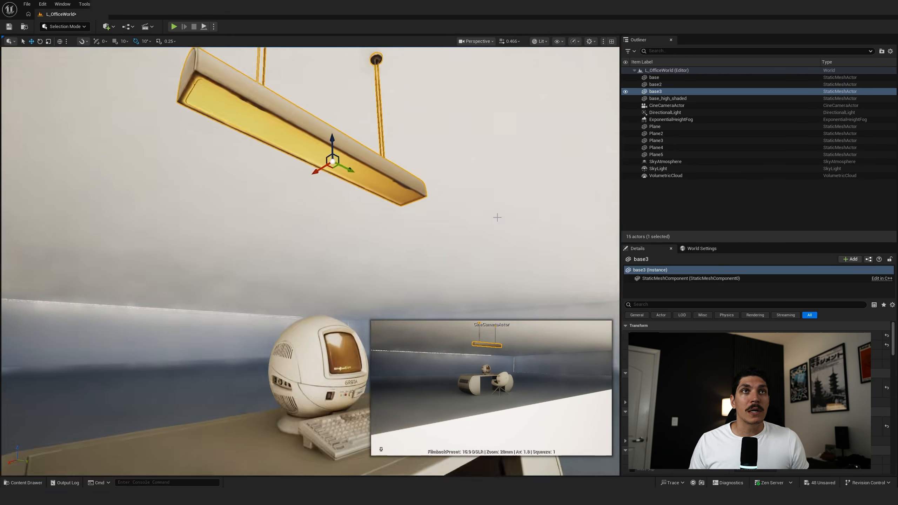
Add a plane at the pendant light, then scale and position it as the fixture's light panel.
{"action": "key", "text": "ctrl+space"}
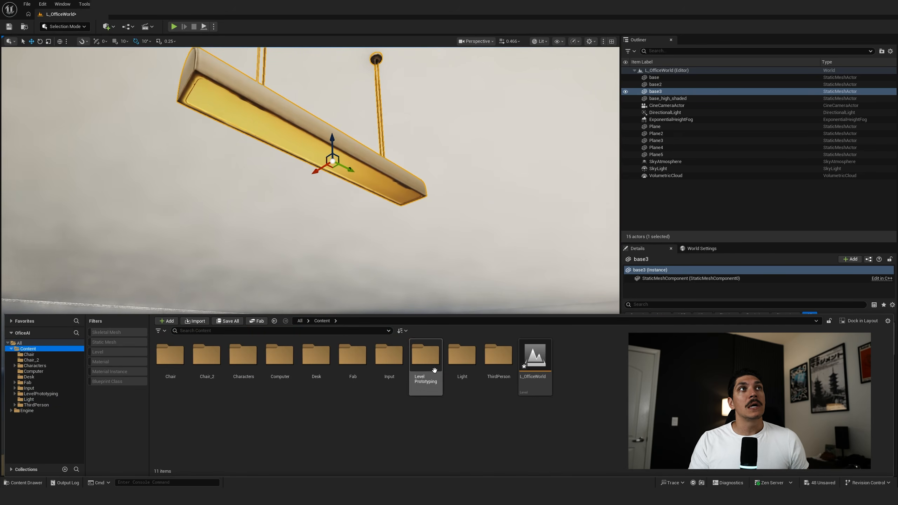
{"action": "left_click", "coordinate": [108, 27]}
{"action": "mouse_move", "coordinate": [135, 123]}
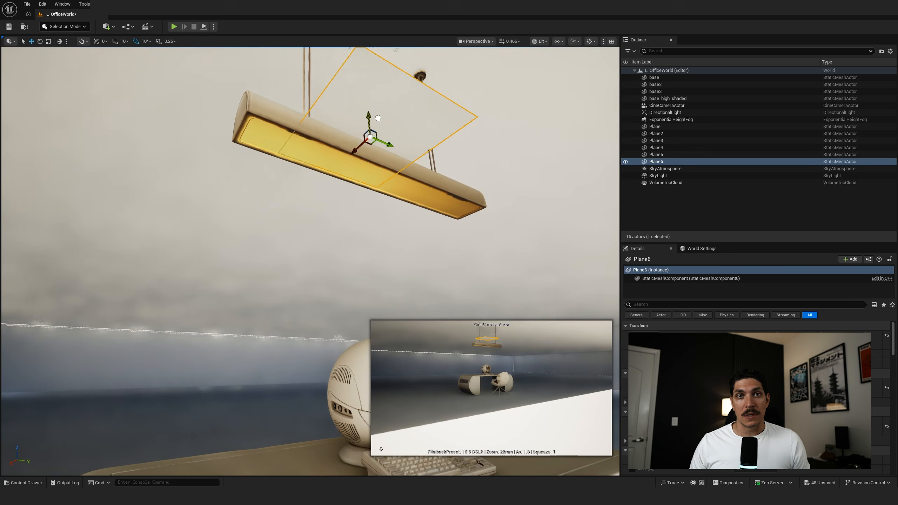
{"action": "key", "text": "r"}
{"action": "key", "text": "w"}
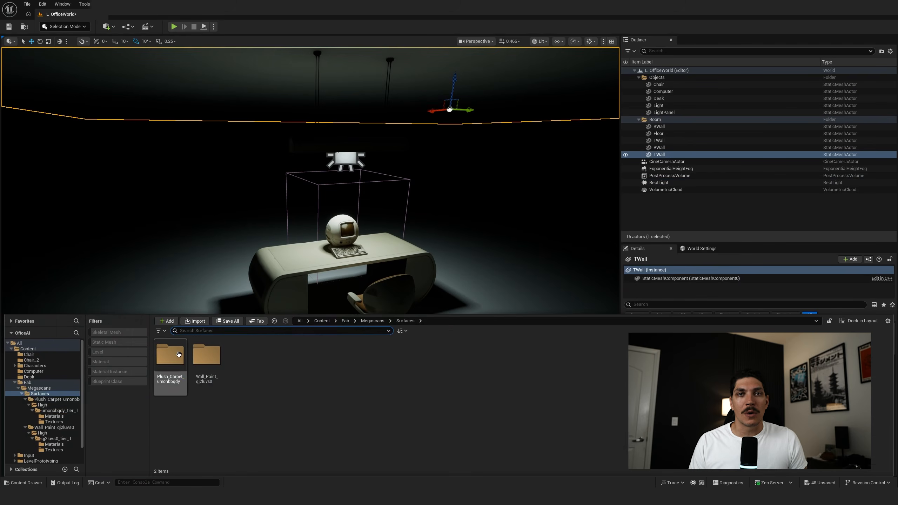
Find a downloaded surface material in the Fab Megascans Surfaces folders and apply it to the room's ceiling plane, TWall.
{"action": "left_click", "coordinate": [186, 358]}
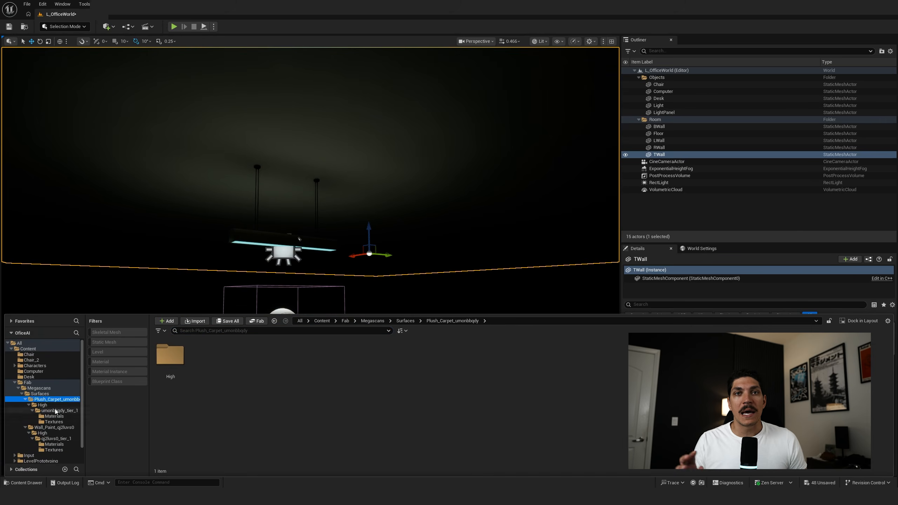
{"action": "double_click", "coordinate": [170, 355]}
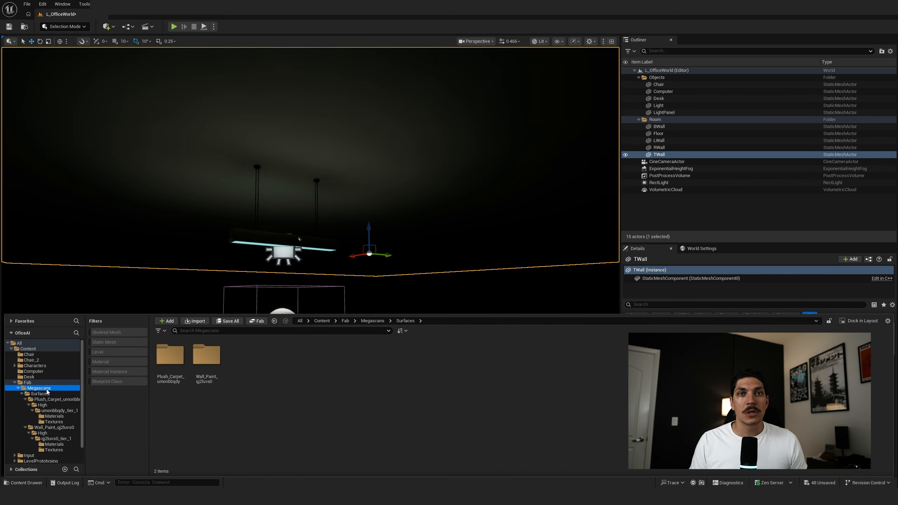
{"action": "double_click", "coordinate": [177, 355]}
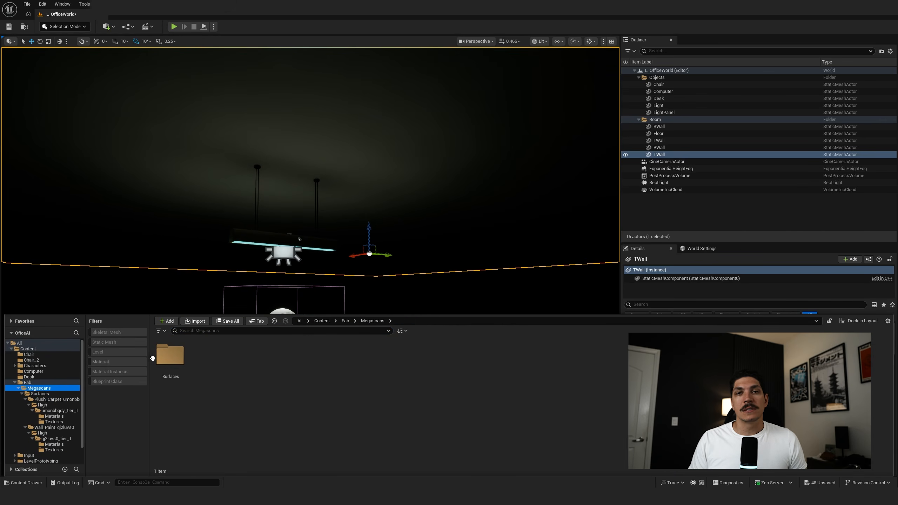
{"action": "left_click", "coordinate": [171, 364]}
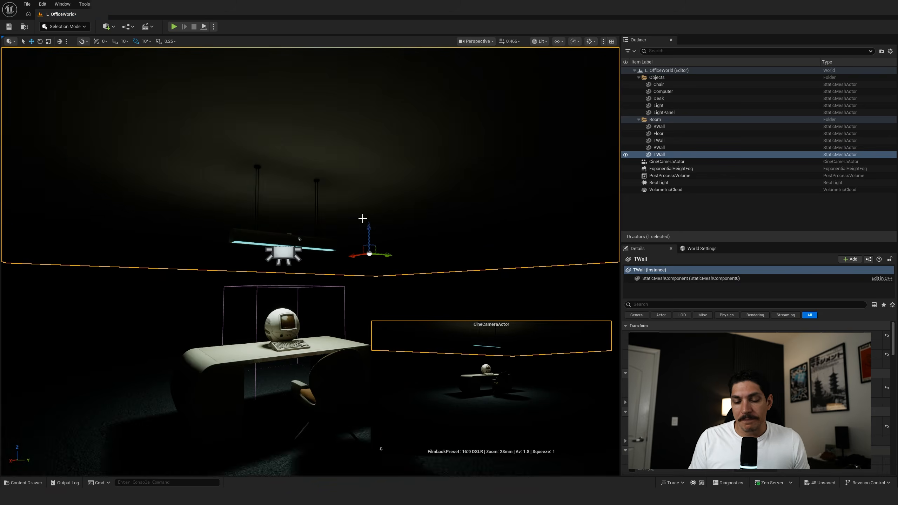
{"action": "left_click_drag", "start_coordinate": [170, 456], "coordinate": [347, 239]}
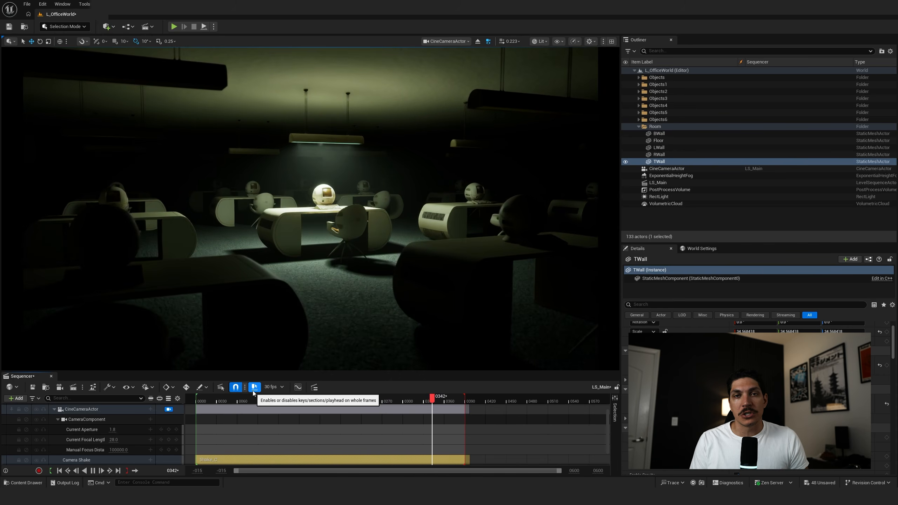
Select the PostProcessVolume to show its settings.
{"action": "left_click", "coordinate": [669, 190]}
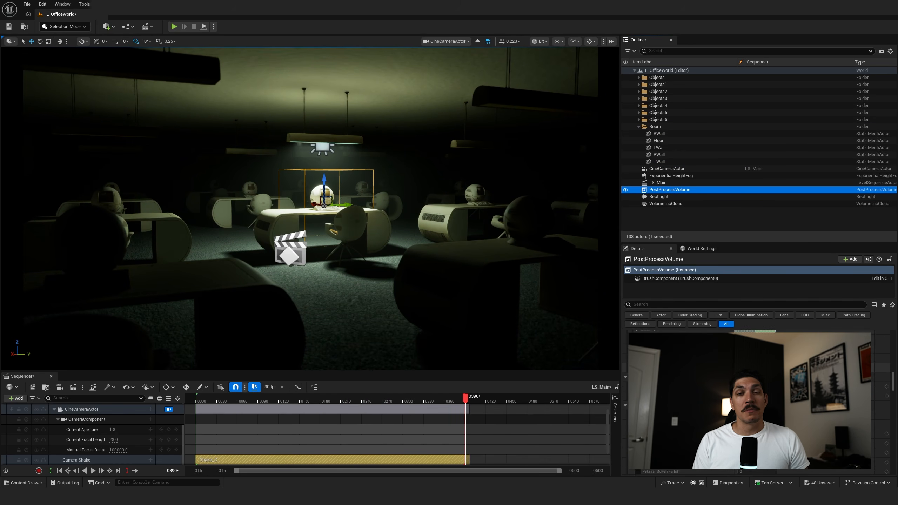